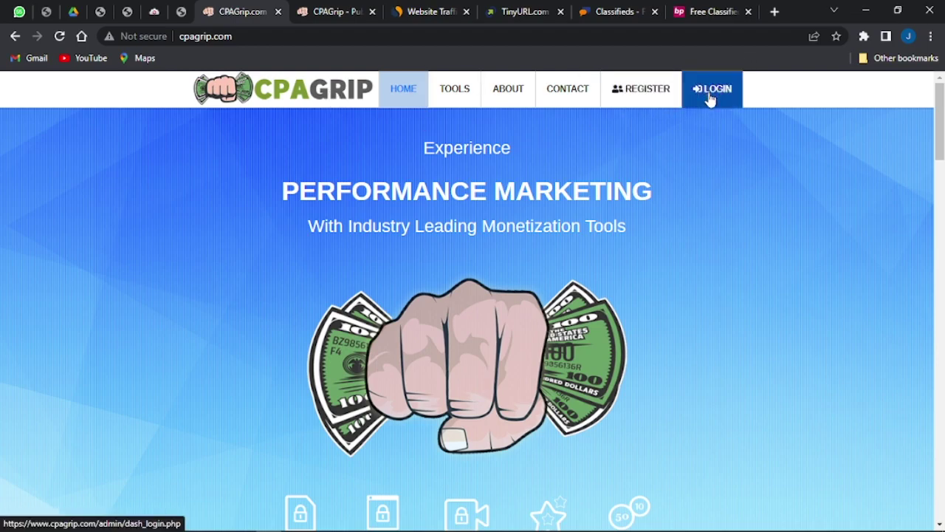
- Switch to the signed-in CPAGrip dashboard and open the My Offers list under Offer Tools
{"action": "left_click", "coordinate": [364, 6]}
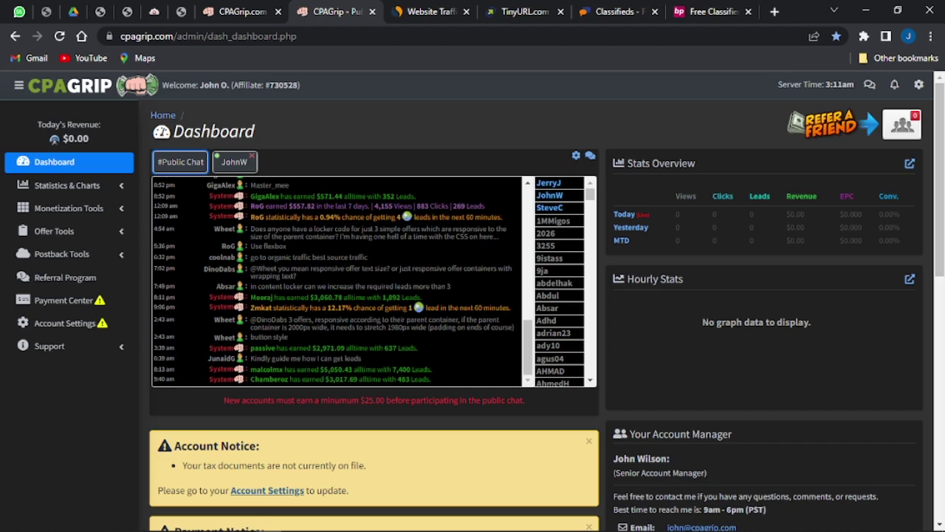
{"action": "key", "text": "ctrl+plus"}
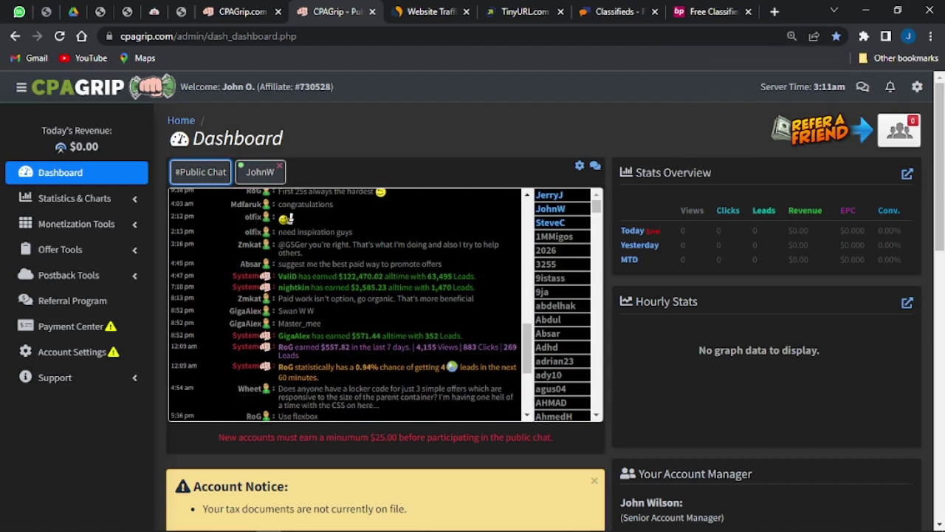
{"action": "key", "text": "ctrl+minus"}
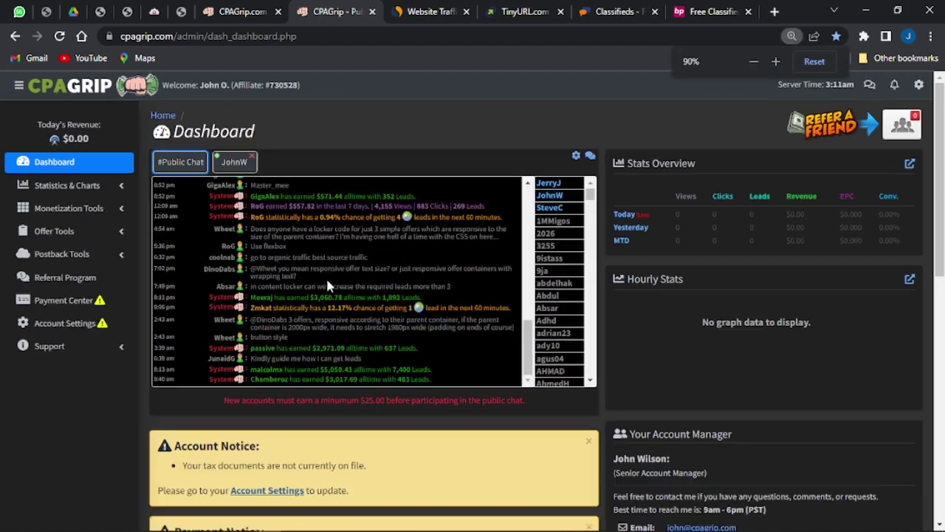
{"action": "left_click", "coordinate": [94, 244]}
{"action": "left_click", "coordinate": [33, 254]}
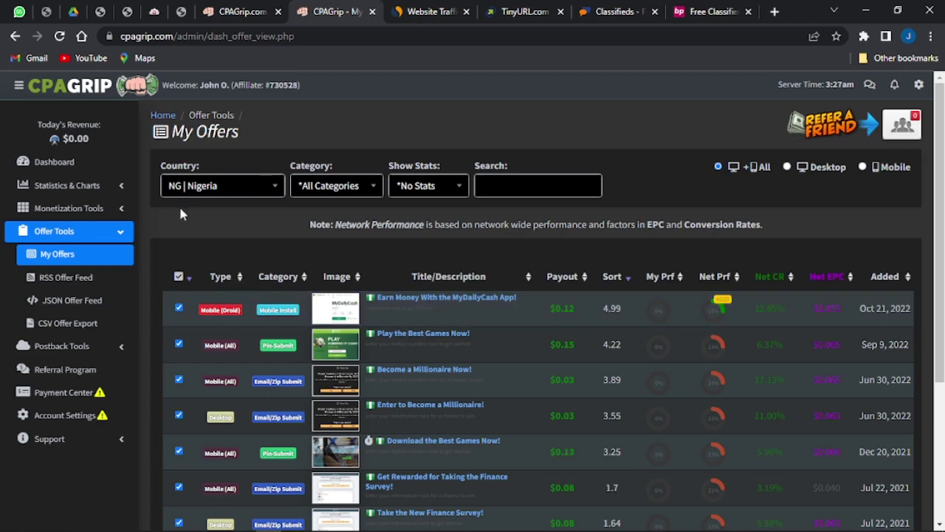
- Set the country filter of the offers list to All Countries
{"action": "left_click", "coordinate": [274, 189]}
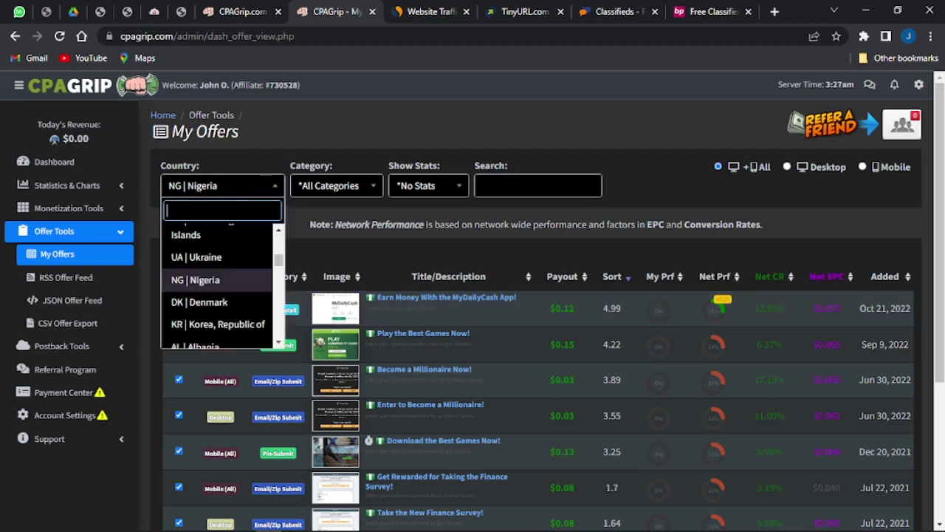
{"action": "type", "text": "all"}
{"action": "key", "text": "Return"}
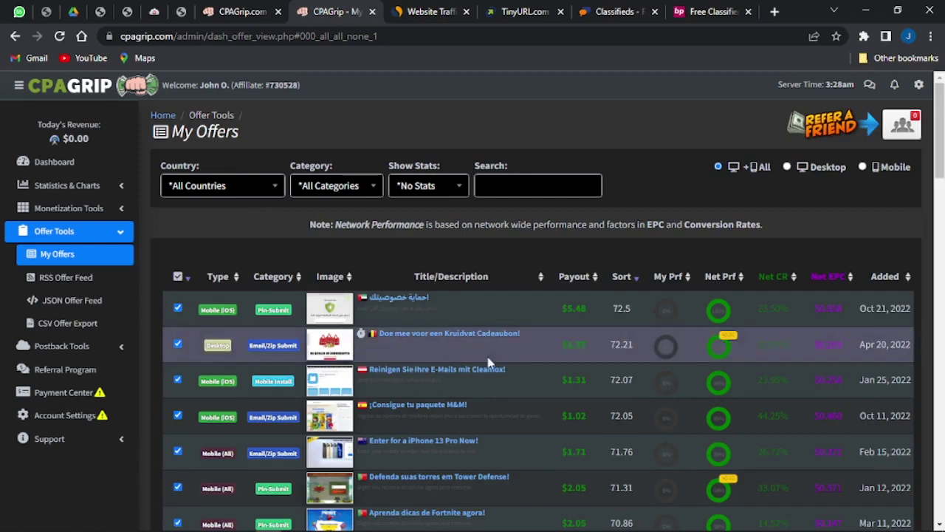
- Look through the offers from all countries and sort them by payout from highest to lowest
{"action": "scroll", "coordinate": [523, 378], "scroll_direction": "down", "scroll_amount": 1}
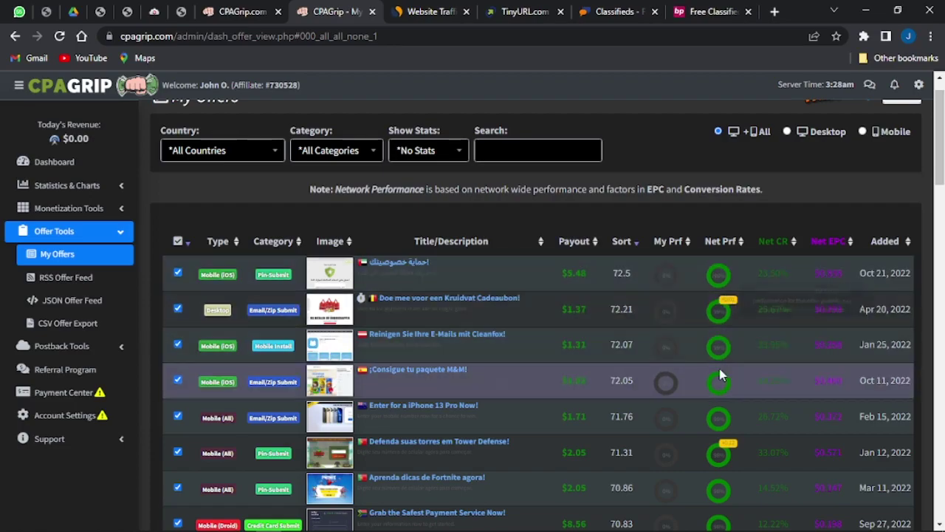
{"action": "scroll", "coordinate": [716, 358], "scroll_direction": "down", "scroll_amount": 3}
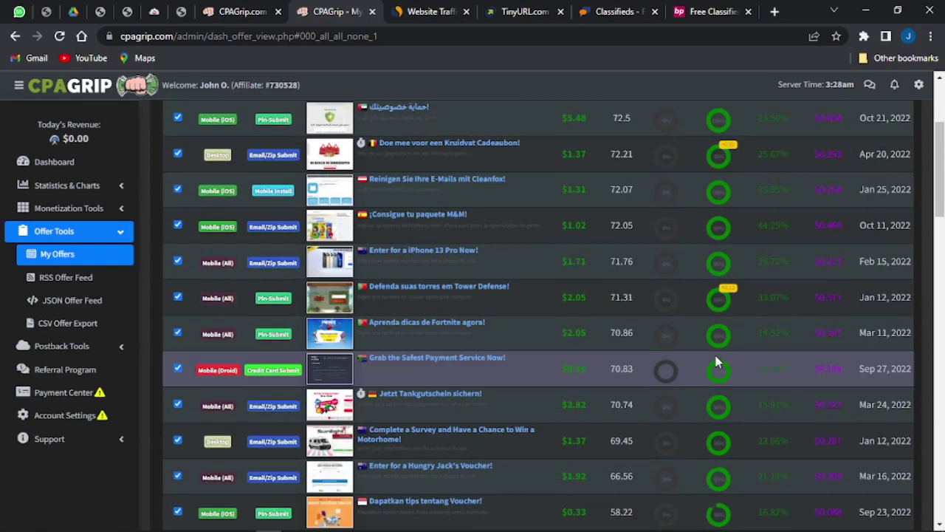
{"action": "scroll", "coordinate": [716, 359], "scroll_direction": "down", "scroll_amount": 5}
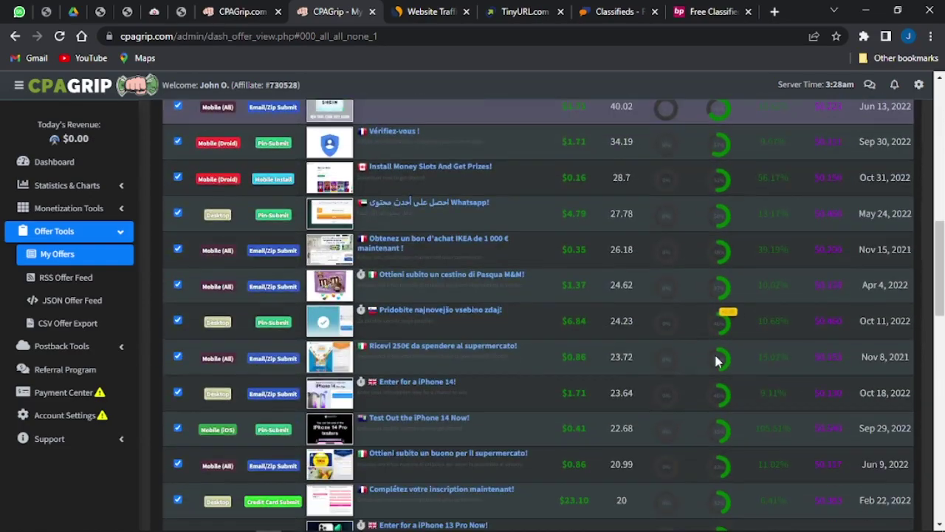
{"action": "scroll", "coordinate": [716, 359], "scroll_direction": "up", "scroll_amount": 10}
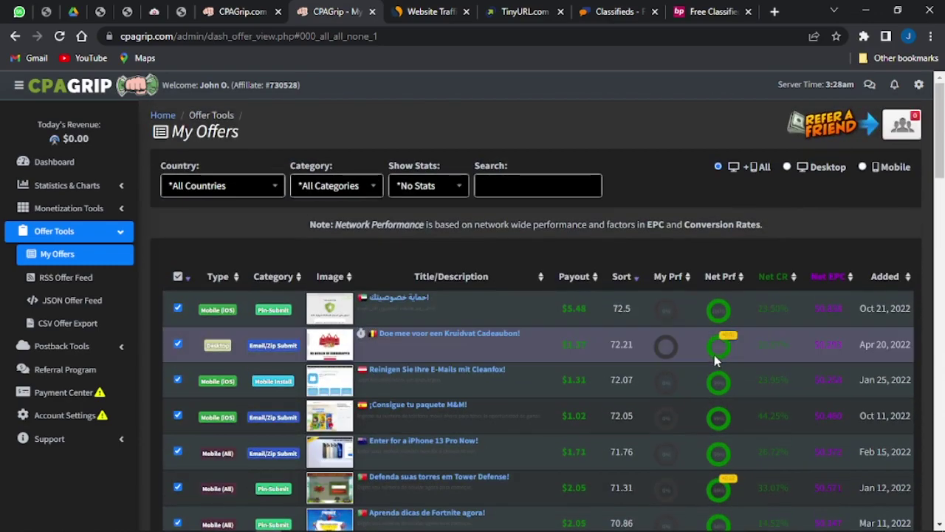
{"action": "left_click", "coordinate": [583, 284]}
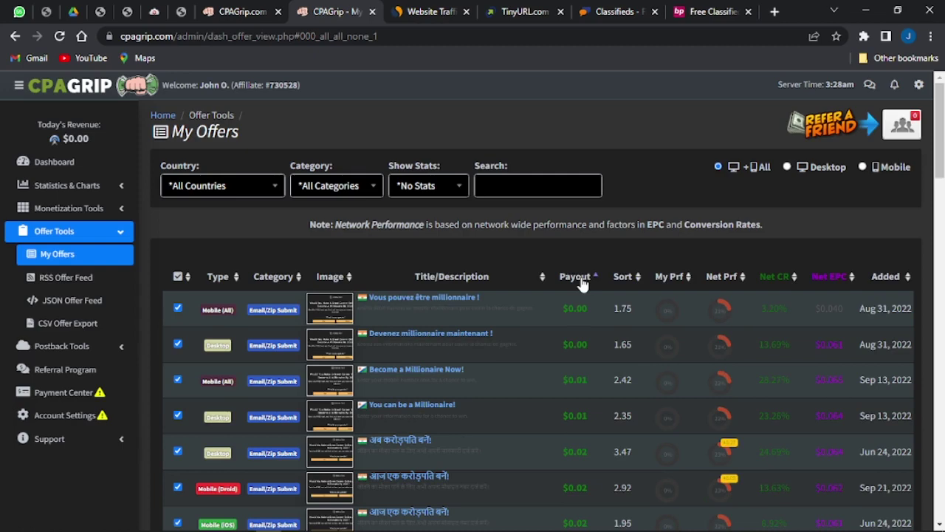
{"action": "left_click", "coordinate": [582, 285]}
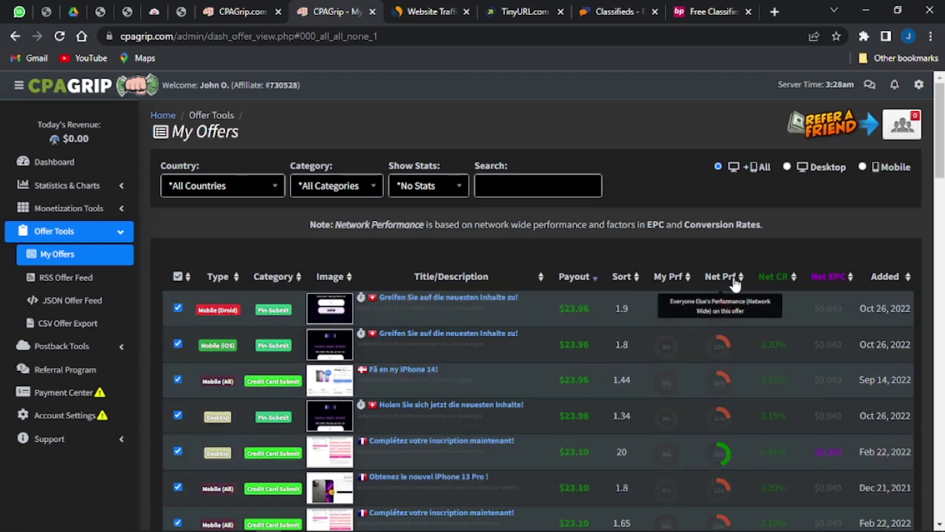
- Filter the offers to the Email/Zip Submit category and open the details of the German offer "Jetzt Tankgutschein sichern!"
{"action": "left_click", "coordinate": [375, 191]}
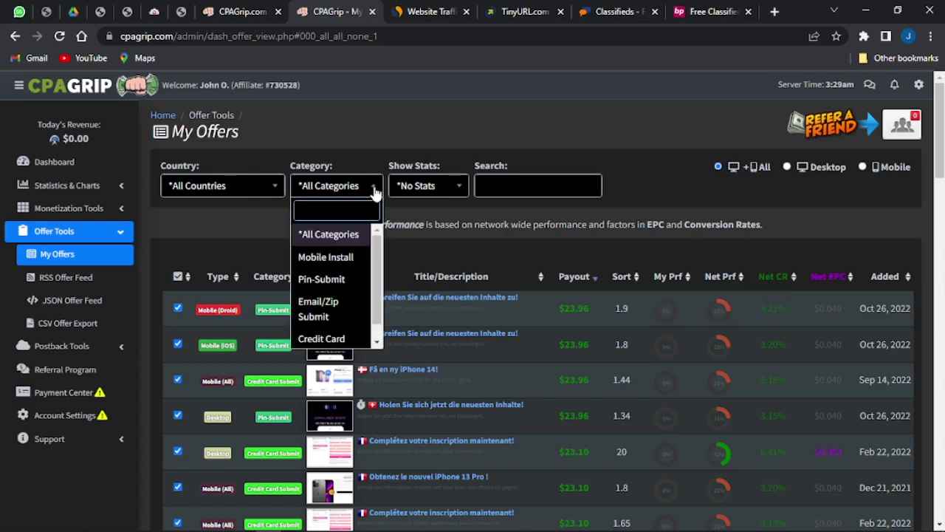
{"action": "left_click", "coordinate": [324, 313]}
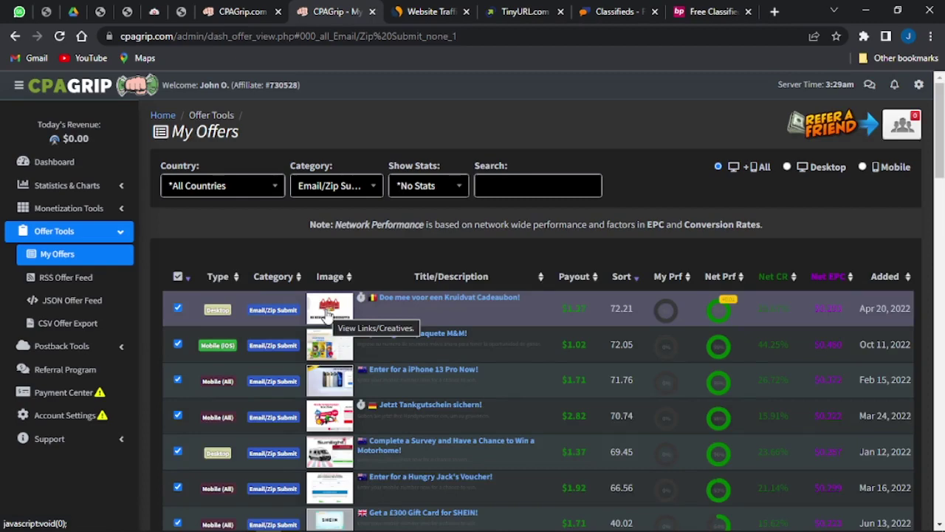
{"action": "scroll", "coordinate": [685, 439], "scroll_direction": "down", "scroll_amount": 2}
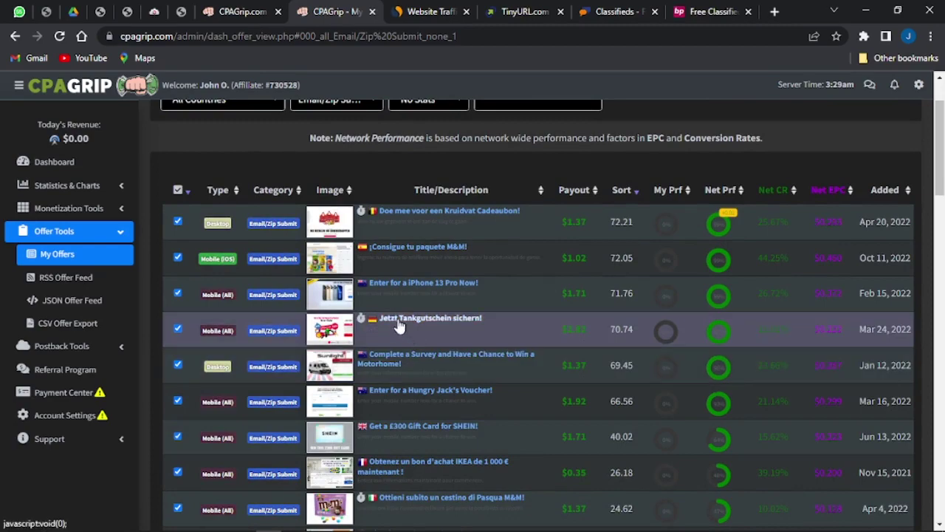
{"action": "left_click", "coordinate": [399, 319]}
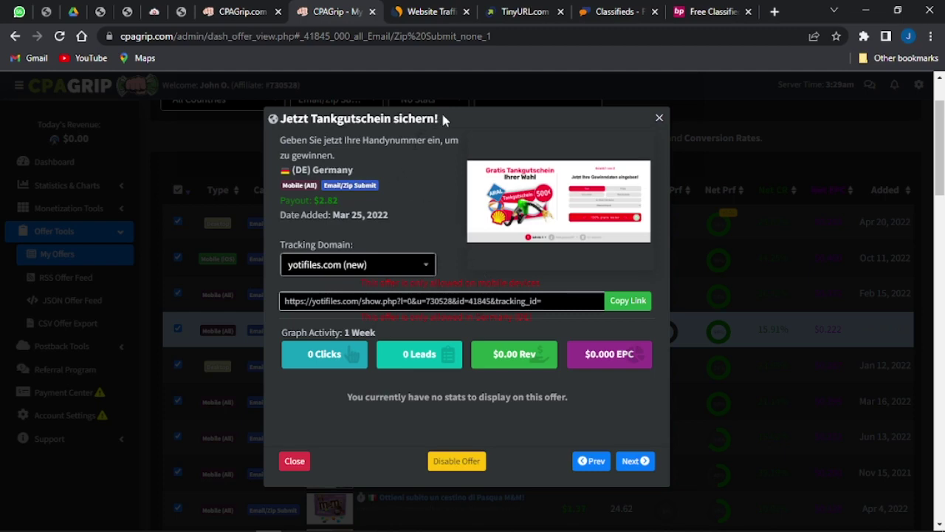
- Copy the offer title "Jetzt Tankgutschein sichern!" and translate it into English with Google's online translator in a new browser tab
{"action": "left_click_drag", "start_coordinate": [440, 119], "coordinate": [281, 128]}
{"action": "key", "text": "ctrl+c"}
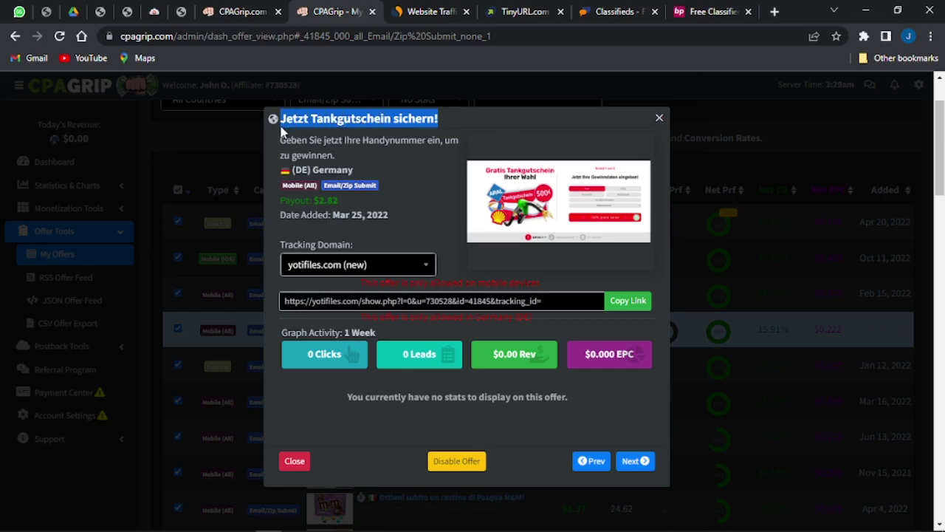
{"action": "left_click", "coordinate": [774, 12]}
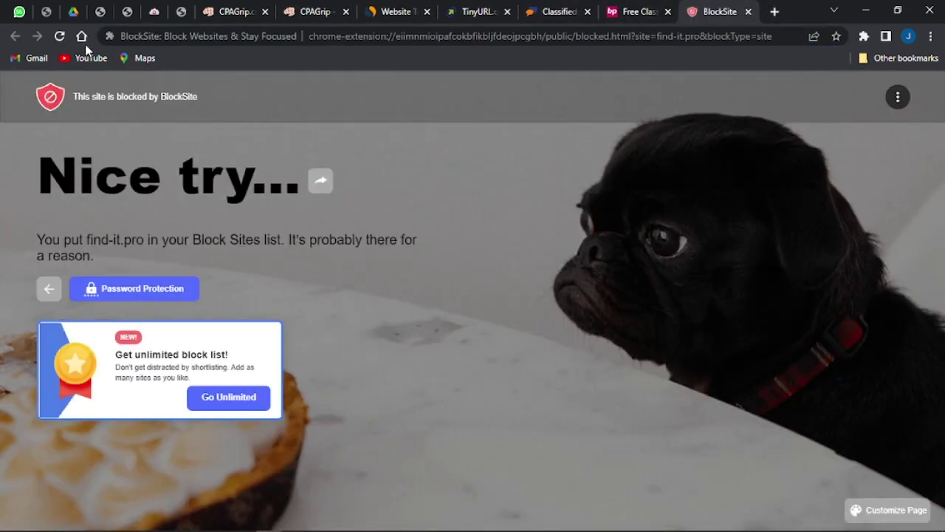
{"action": "left_click", "coordinate": [81, 35]}
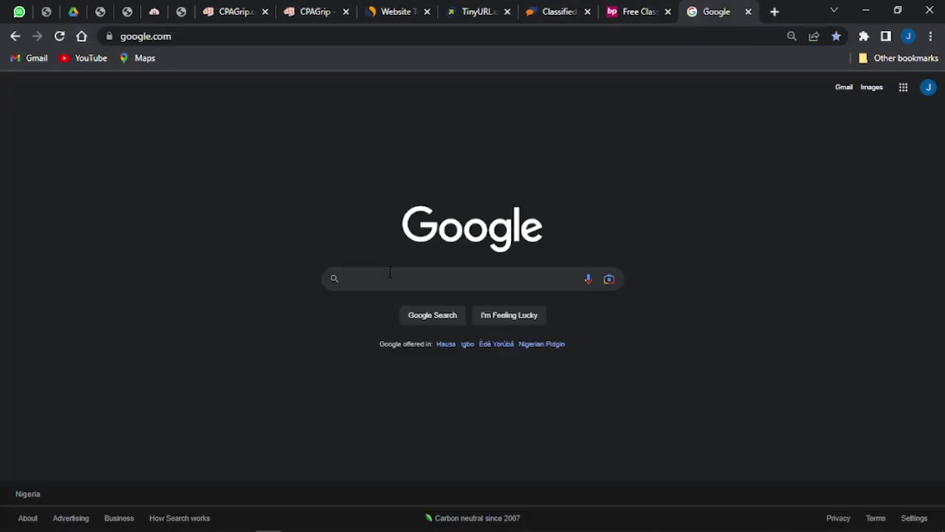
{"action": "type", "text": "go"}
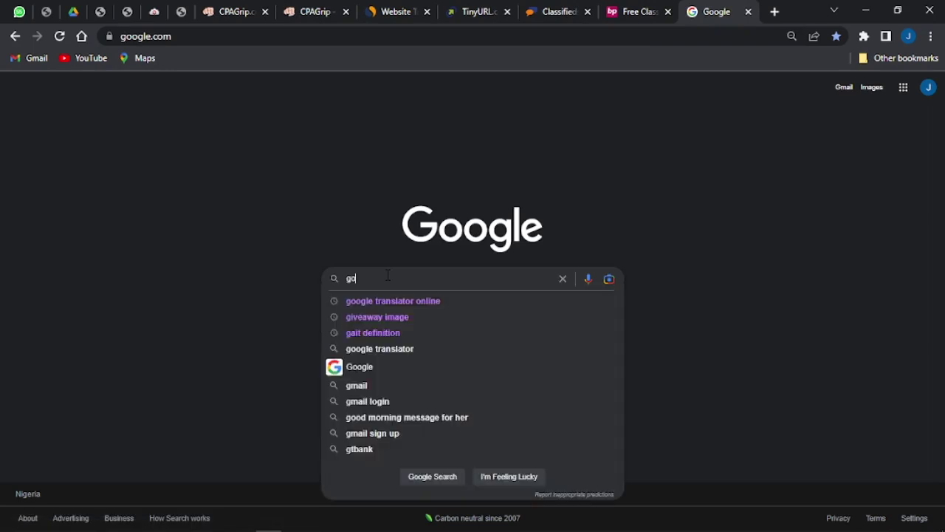
{"action": "left_click", "coordinate": [391, 299]}
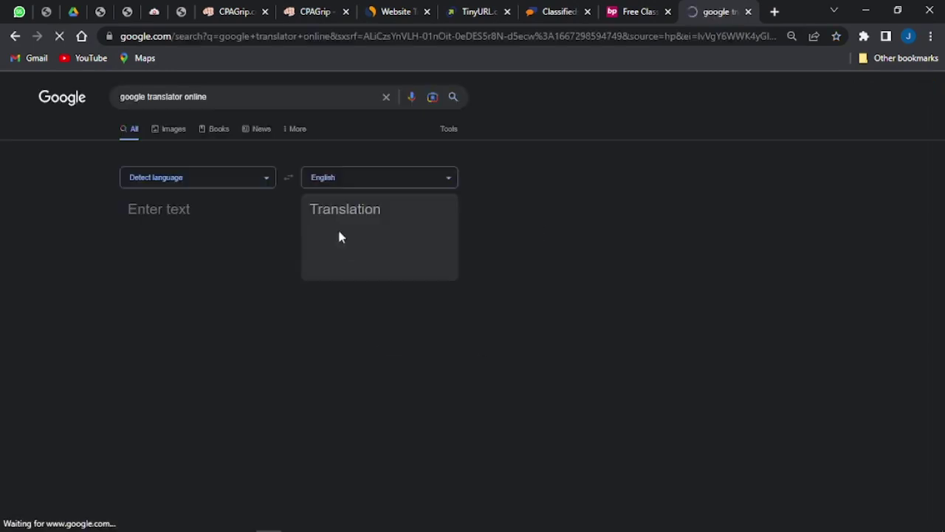
{"action": "left_click", "coordinate": [169, 237]}
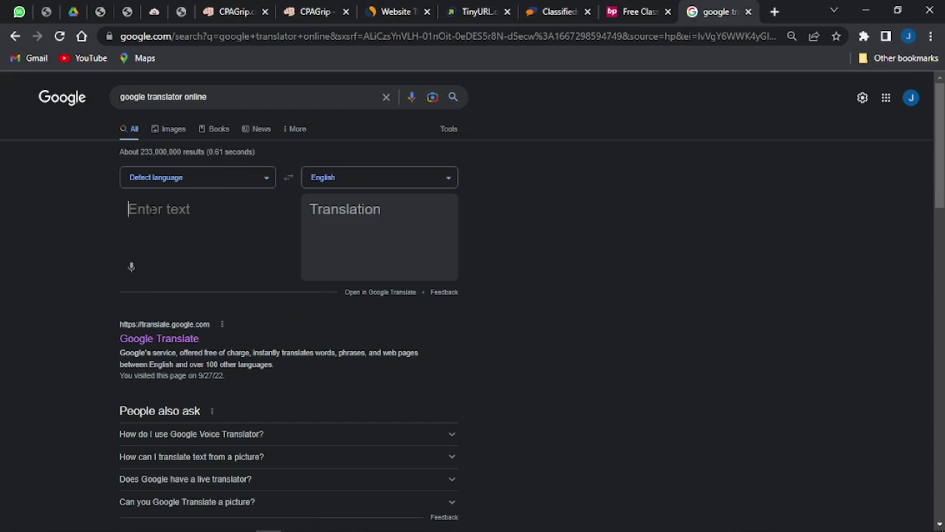
{"action": "key", "text": "ctrl+v"}
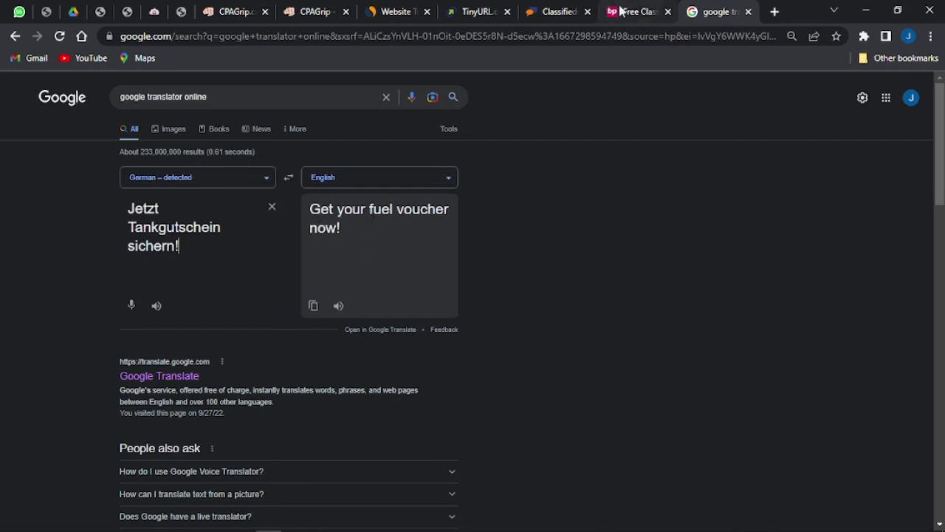
- Copy the offer's German description from CPAGrip and add it to the translator's source text, one blank line below the title
{"action": "left_click", "coordinate": [329, 13]}
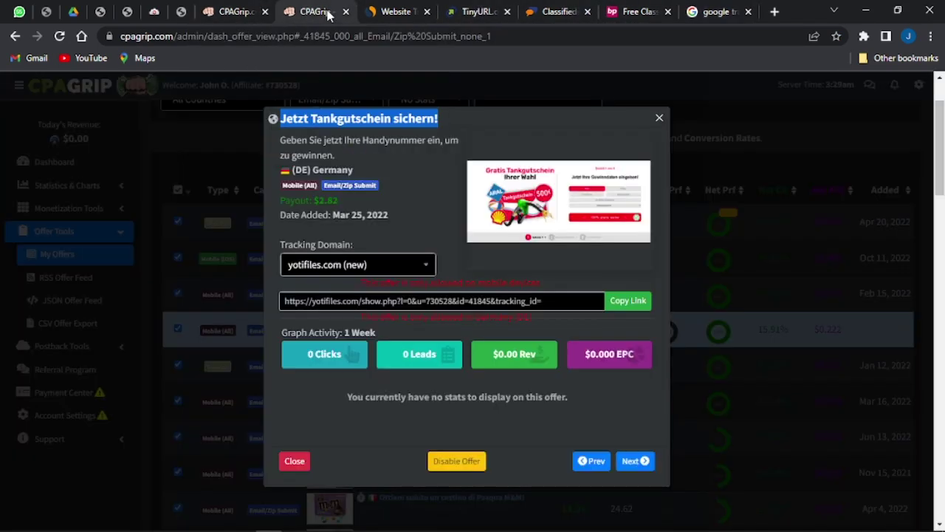
{"action": "left_click_drag", "start_coordinate": [335, 156], "coordinate": [281, 151]}
{"action": "key", "text": "ctrl+c"}
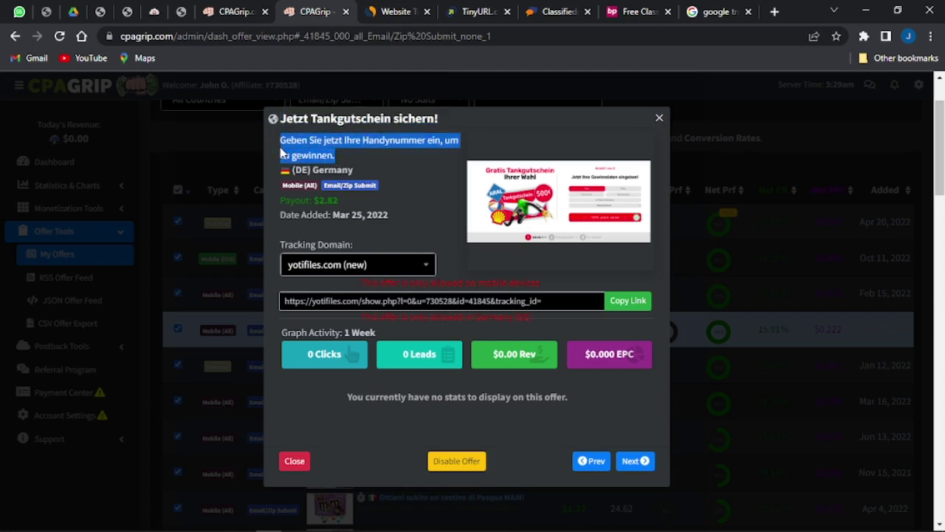
{"action": "key", "text": "ctrl+9"}
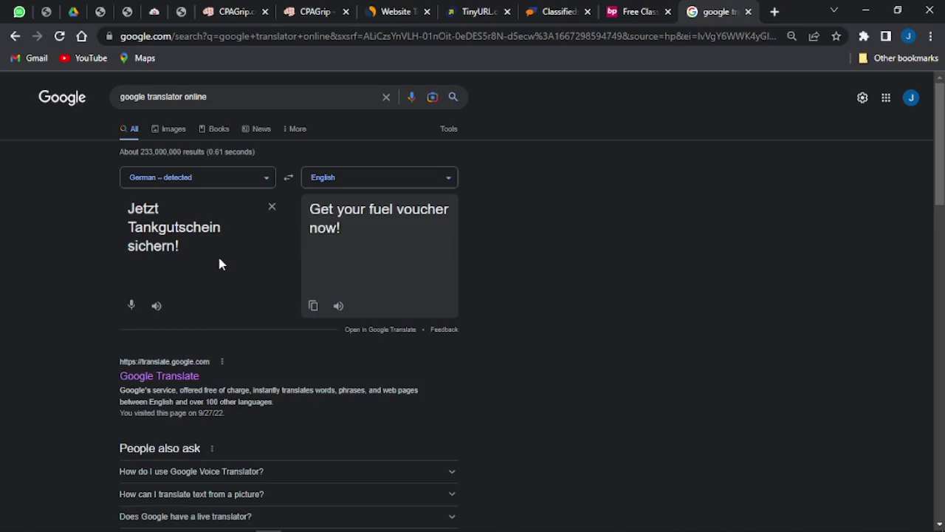
{"action": "left_click_drag", "start_coordinate": [127, 208], "coordinate": [194, 251]}
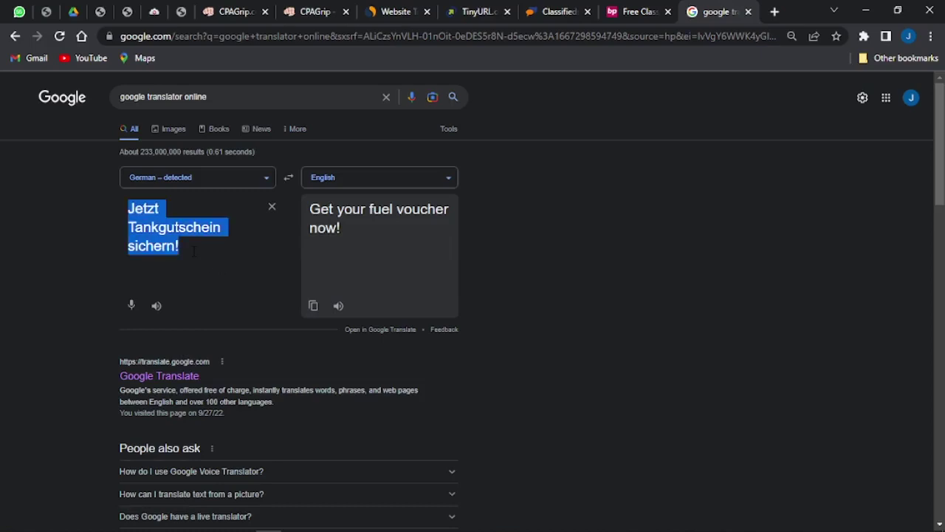
{"action": "left_click", "coordinate": [193, 251]}
{"action": "key", "text": "Return"}
{"action": "key", "text": "Return"}
{"action": "key", "text": "ctrl+v"}
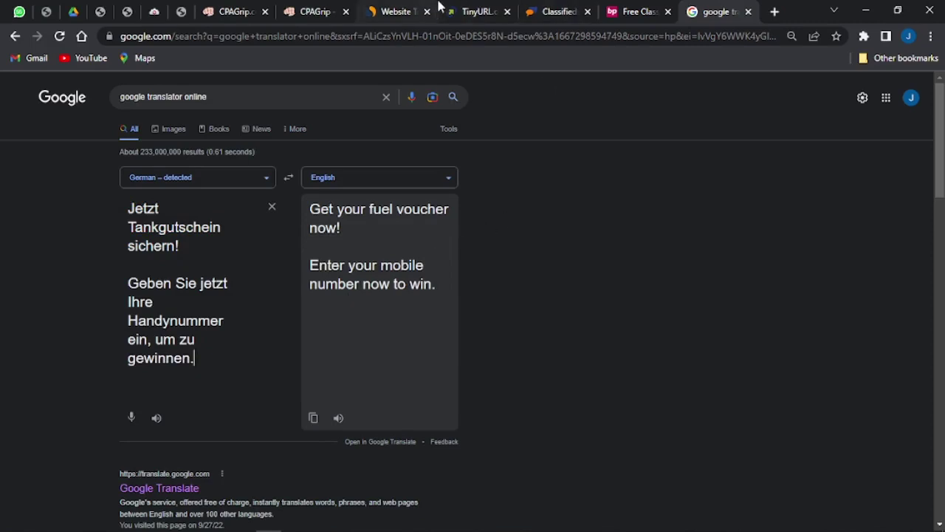
- Return to the offer details in CPAGrip and copy the offer's yotifiles.com tracking link
{"action": "left_click", "coordinate": [328, 10]}
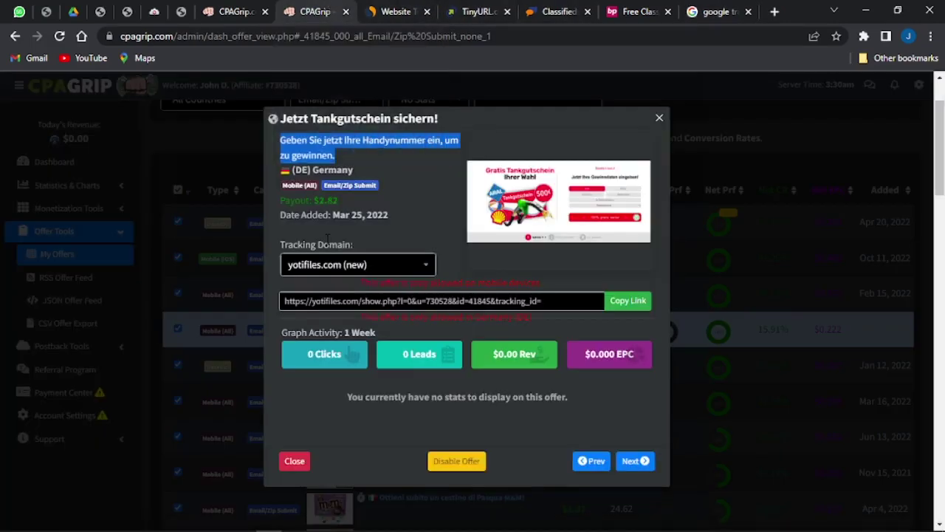
{"action": "left_click", "coordinate": [626, 302]}
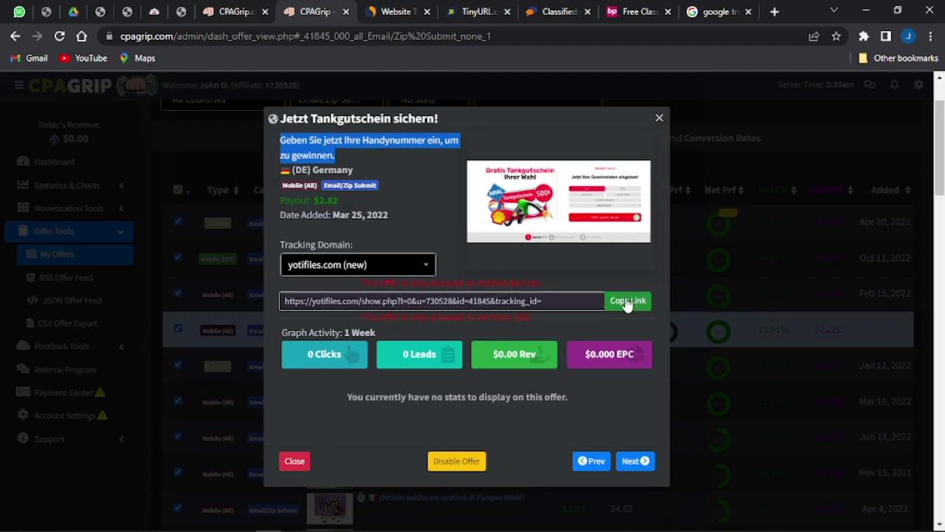
{"action": "left_click", "coordinate": [626, 302]}
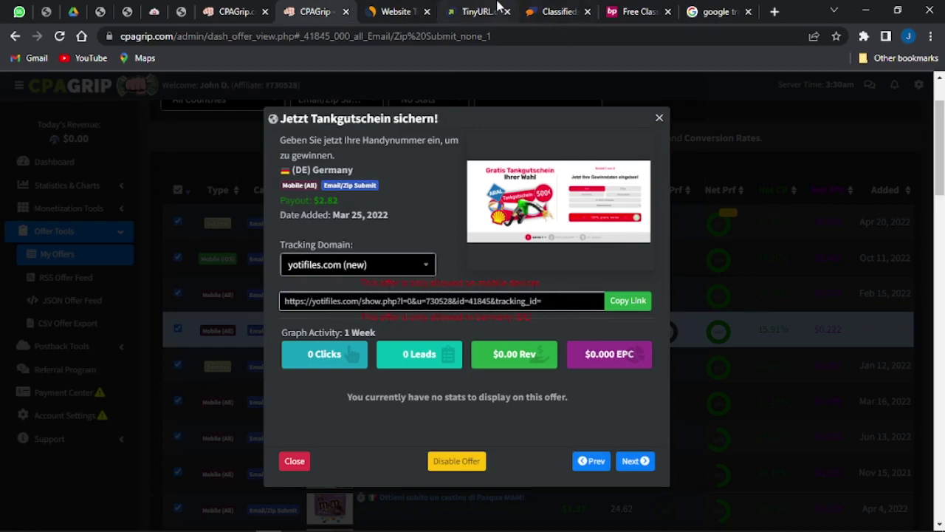
- Switch to TinyURL and start another short link, using the copied offer link as the long URL
{"action": "left_click", "coordinate": [493, 10]}
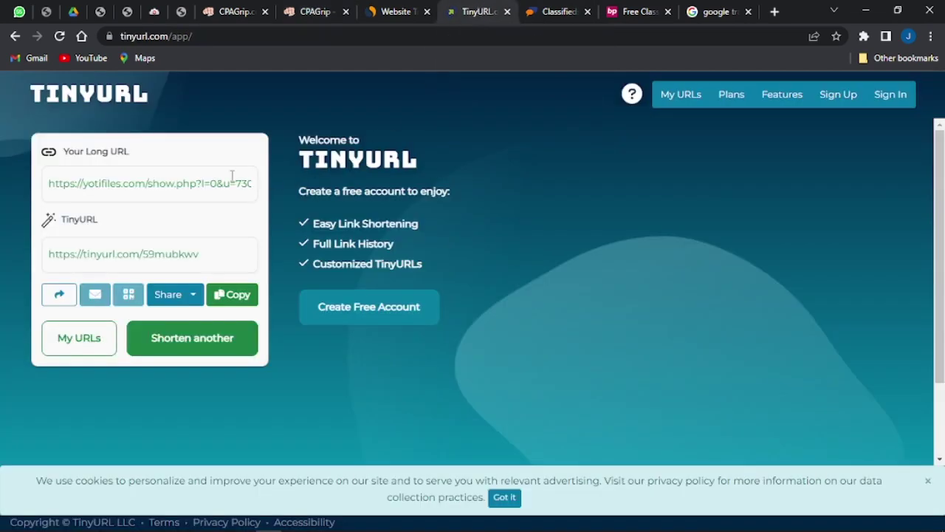
{"action": "left_click", "coordinate": [177, 344]}
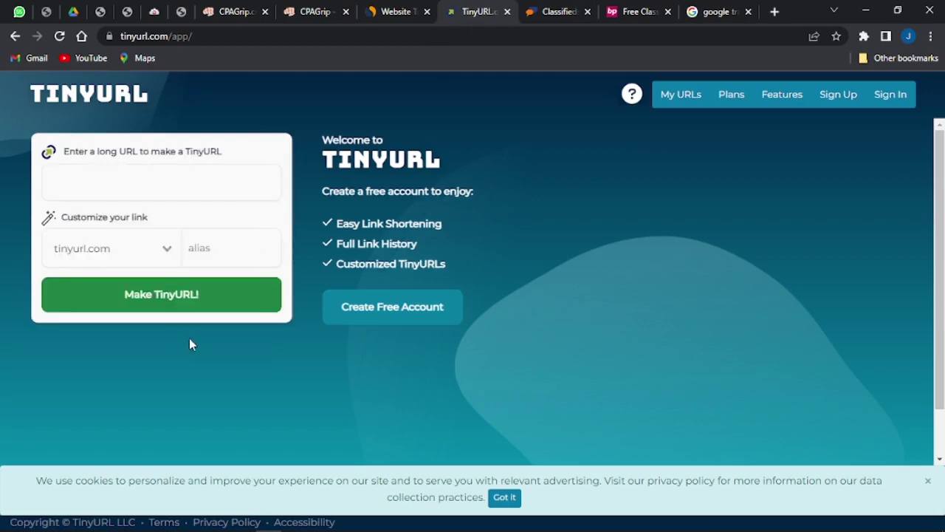
{"action": "left_click", "coordinate": [94, 187]}
{"action": "right_click", "coordinate": [93, 186]}
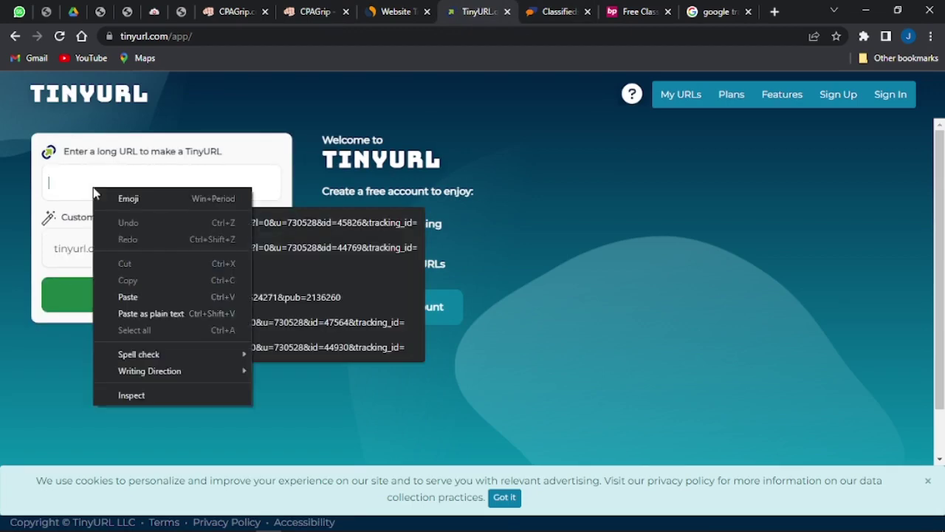
{"action": "left_click", "coordinate": [147, 299]}
{"action": "left_click", "coordinate": [177, 293]}
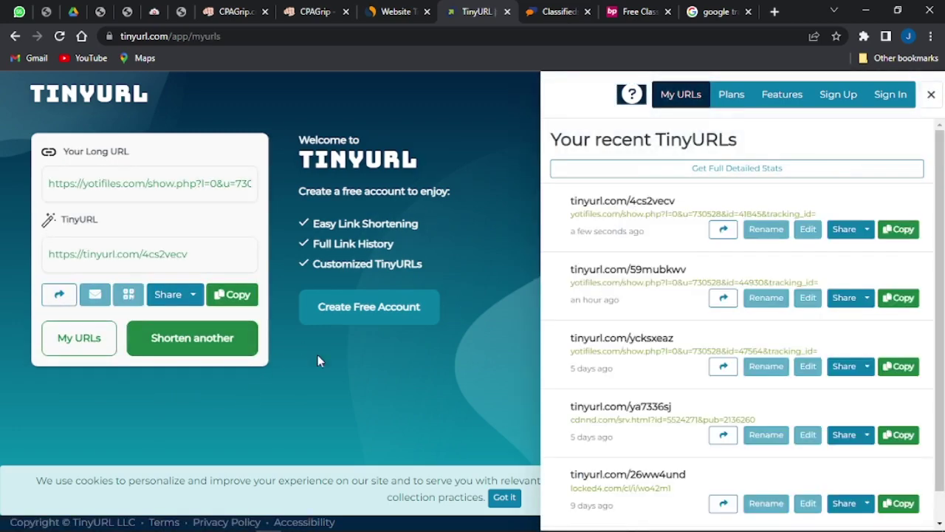
- Copy the newly shortened offer link and view the obackpage and ClassifiedAds classified sites as places to advertise
{"action": "left_click", "coordinate": [229, 296]}
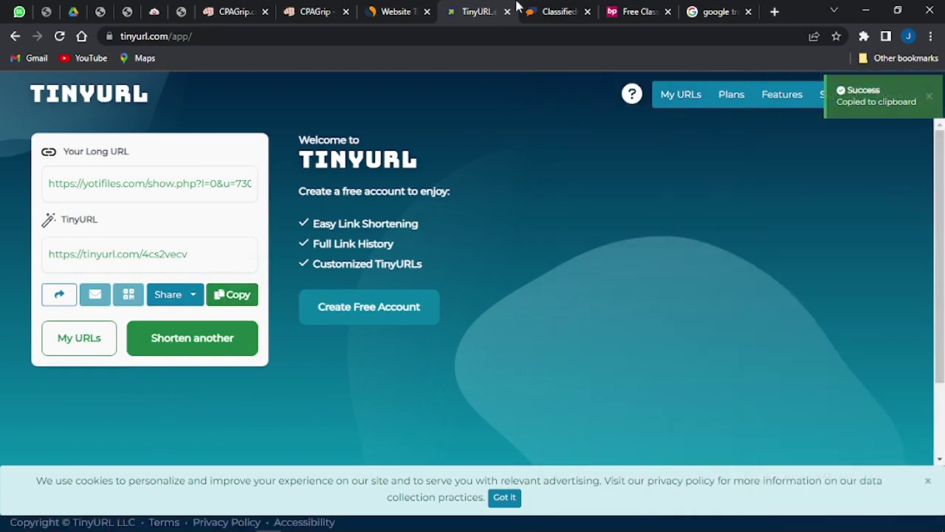
{"action": "left_click", "coordinate": [306, 7]}
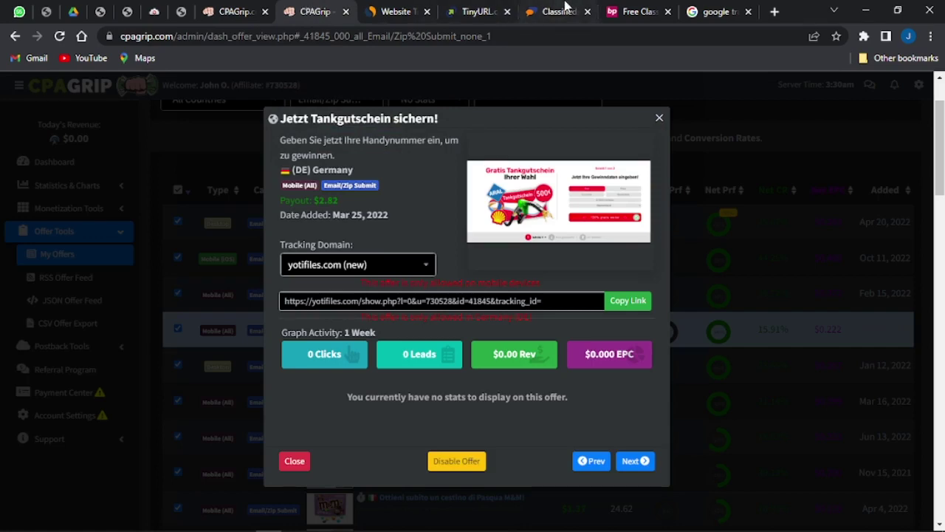
{"action": "left_click", "coordinate": [604, 9]}
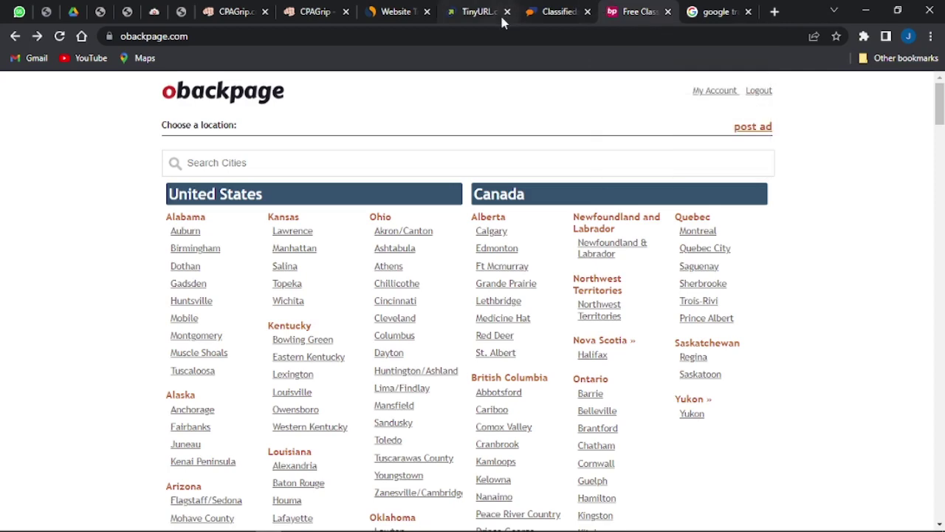
{"action": "left_click", "coordinate": [542, 9]}
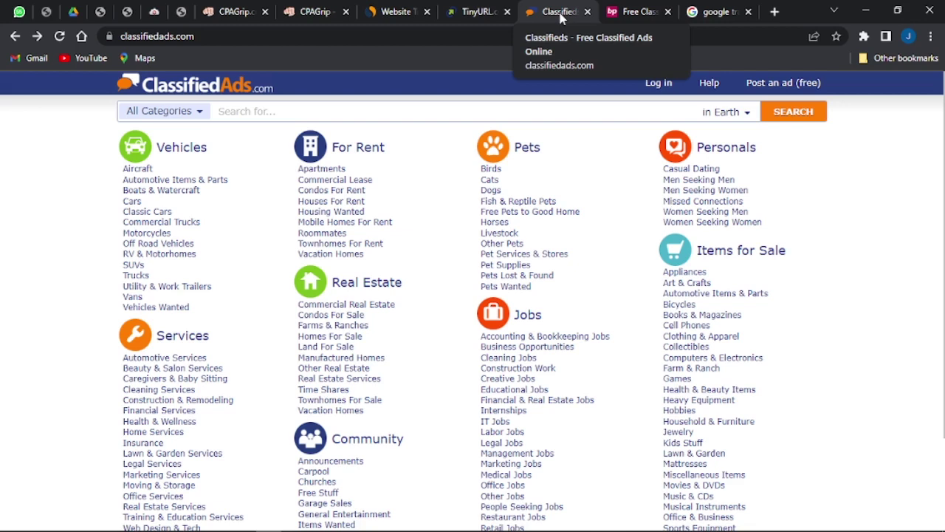
{"action": "left_click", "coordinate": [627, 15]}
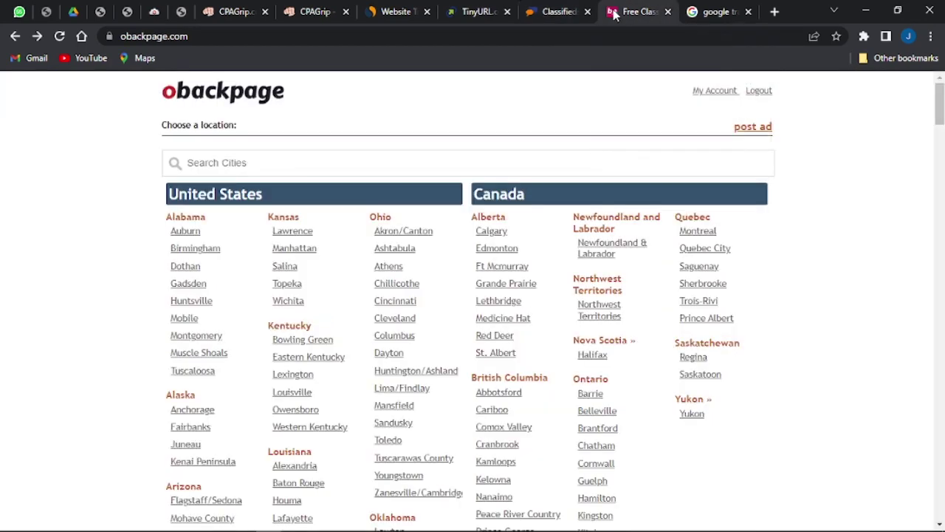
{"action": "left_click", "coordinate": [568, 15]}
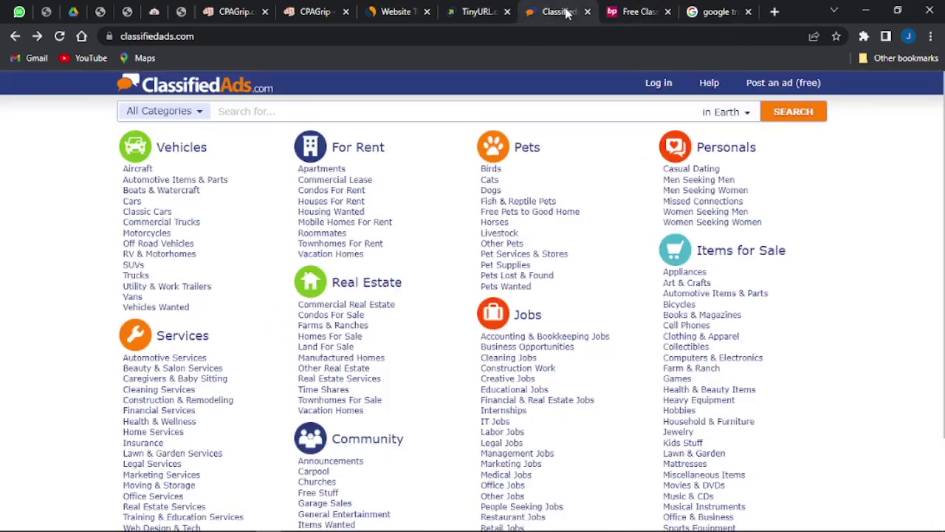
- Look up obackpage.com on Similarweb and examine its total visits
{"action": "left_click", "coordinate": [395, 13]}
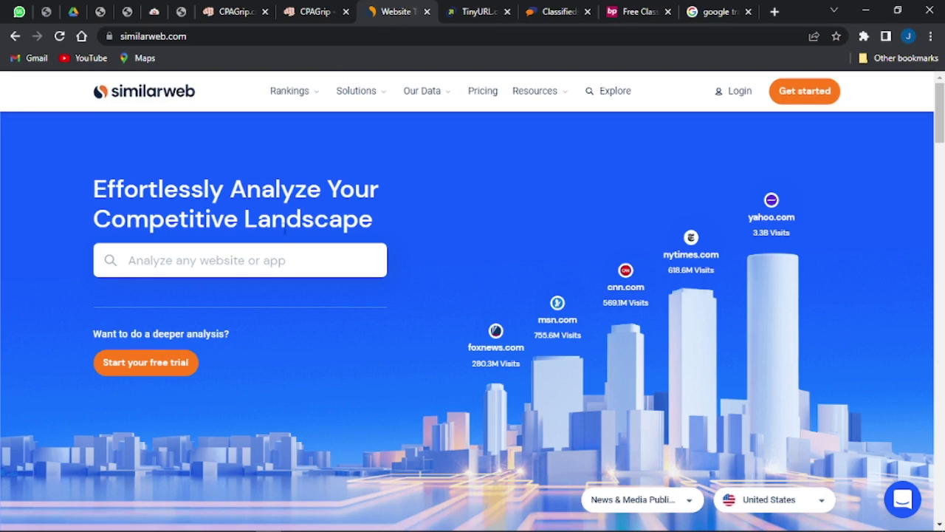
{"action": "left_click", "coordinate": [193, 262]}
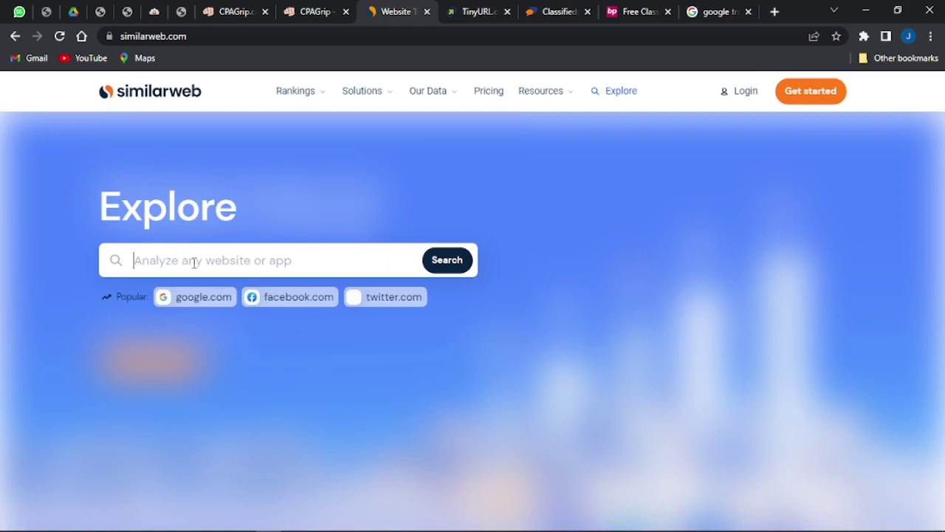
{"action": "type", "text": "obac"}
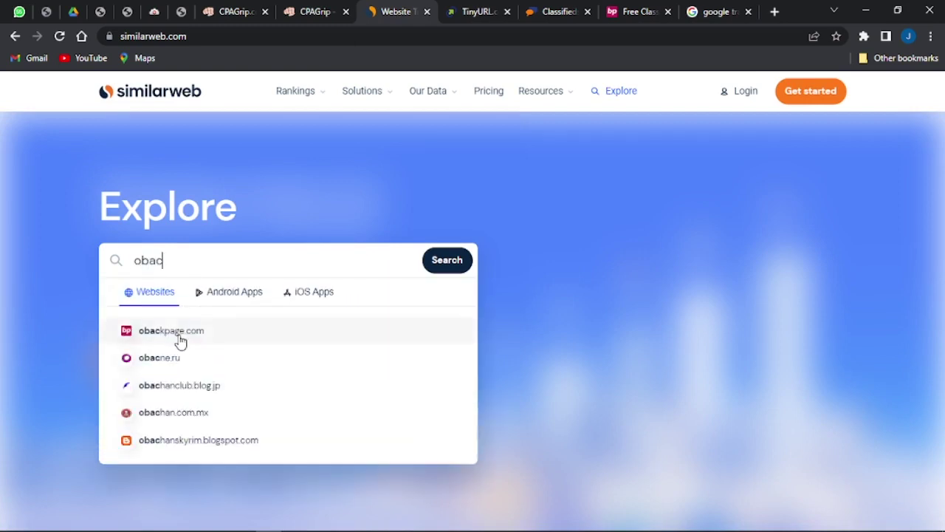
{"action": "left_click", "coordinate": [173, 336]}
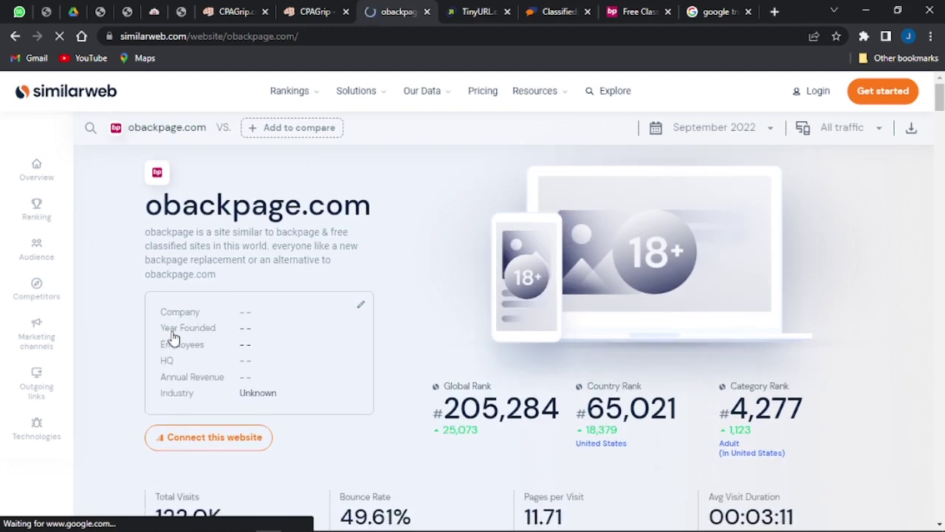
{"action": "scroll", "coordinate": [173, 337], "scroll_direction": "down", "scroll_amount": 2}
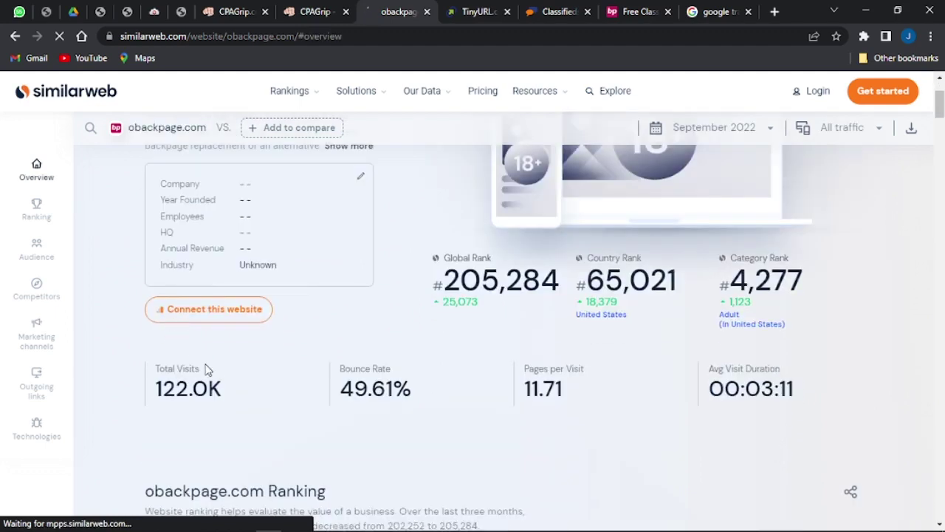
{"action": "mouse_move", "coordinate": [179, 372]}
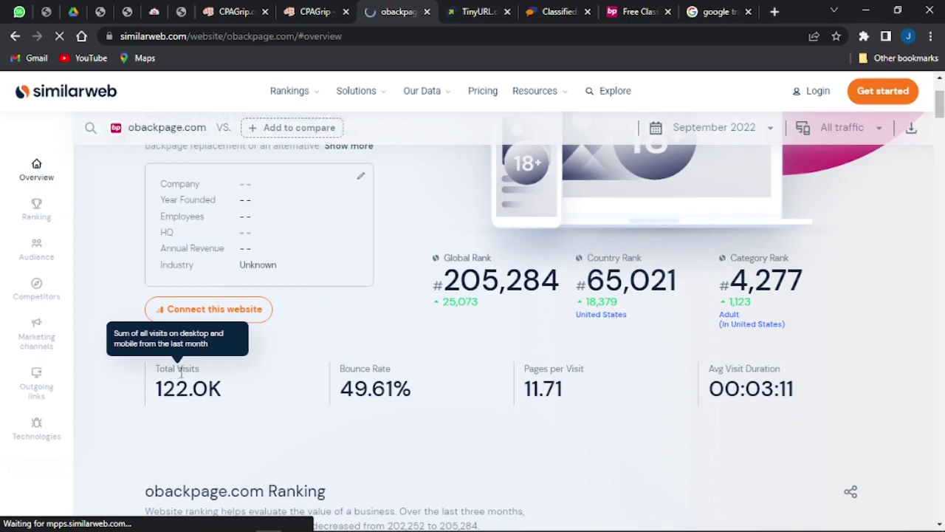
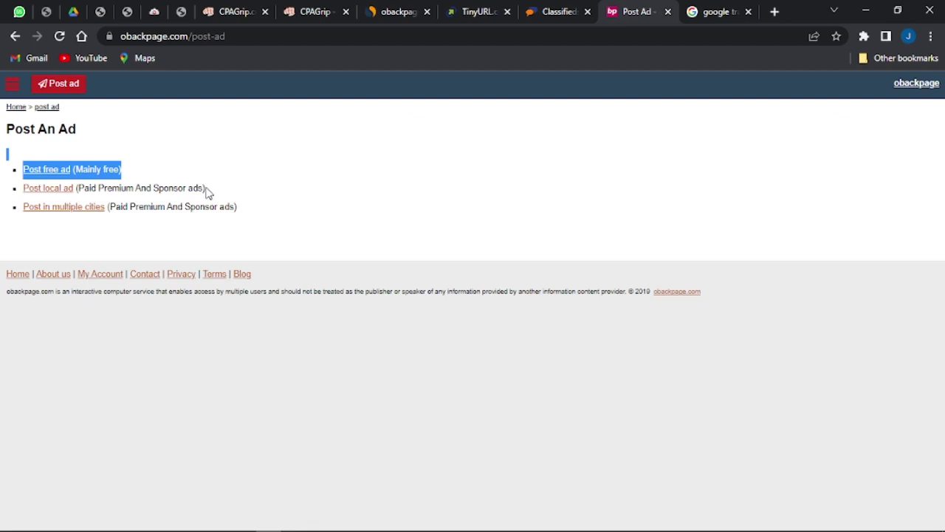
- Start a free ad on obackpage and set its location to Berlin, Germany, matching the offer's country
{"action": "left_click", "coordinate": [207, 193]}
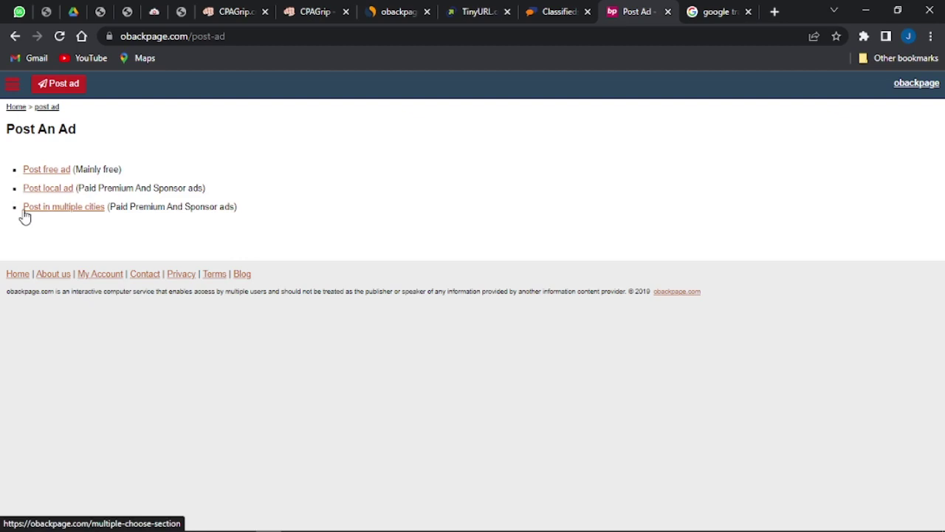
{"action": "left_click", "coordinate": [37, 172]}
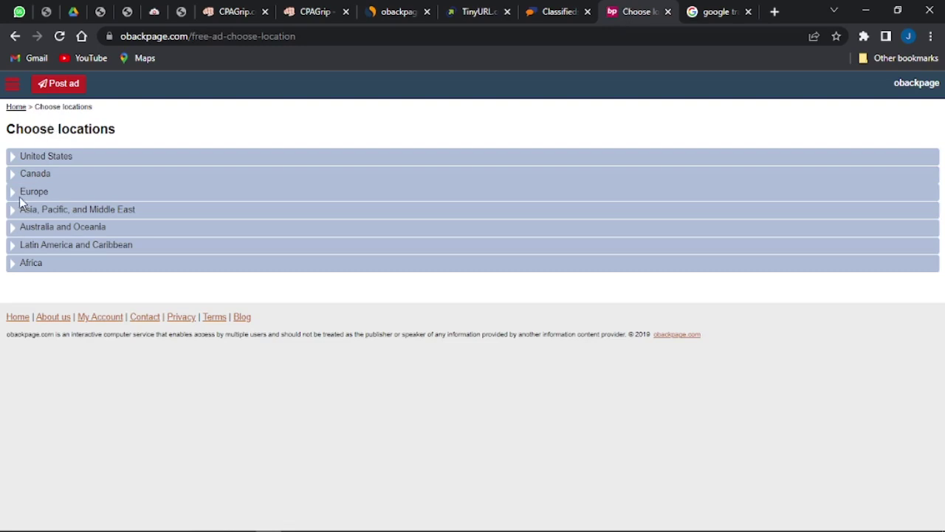
{"action": "left_click", "coordinate": [13, 193]}
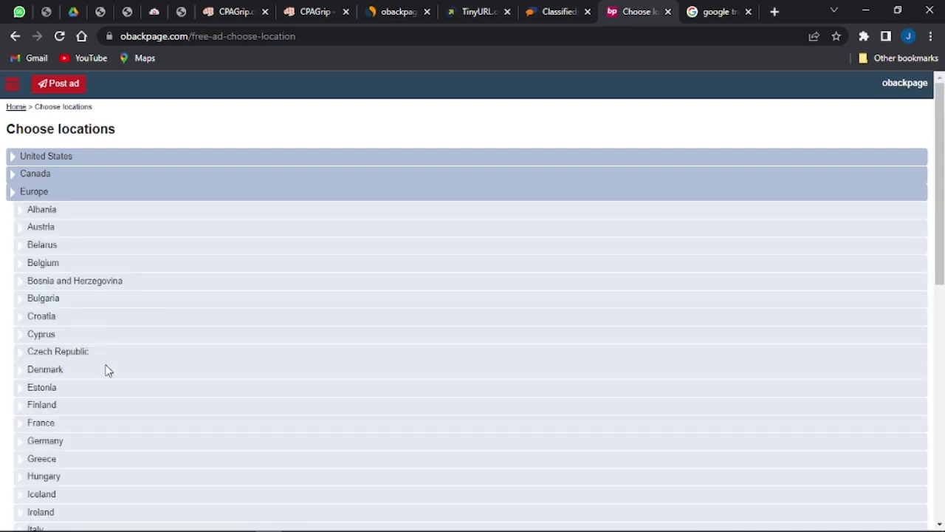
{"action": "scroll", "coordinate": [106, 370], "scroll_direction": "down", "scroll_amount": 1}
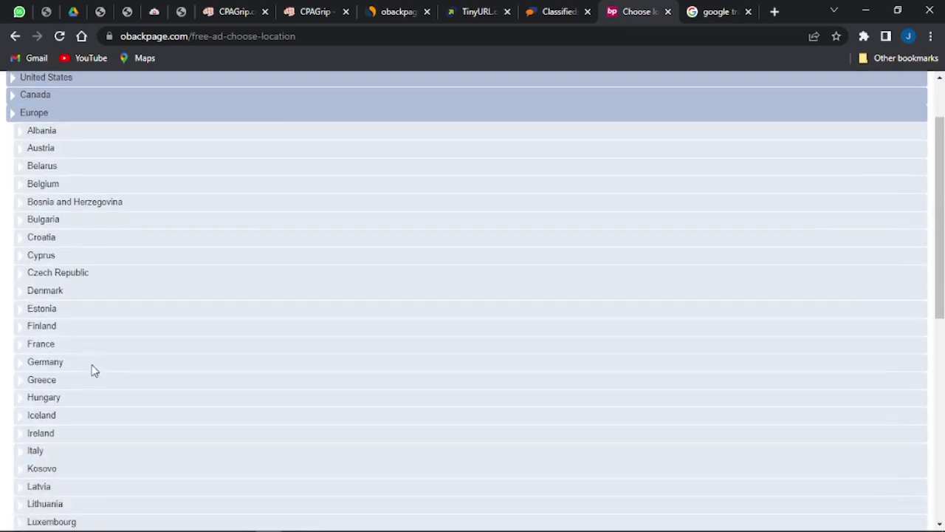
{"action": "left_click", "coordinate": [45, 361]}
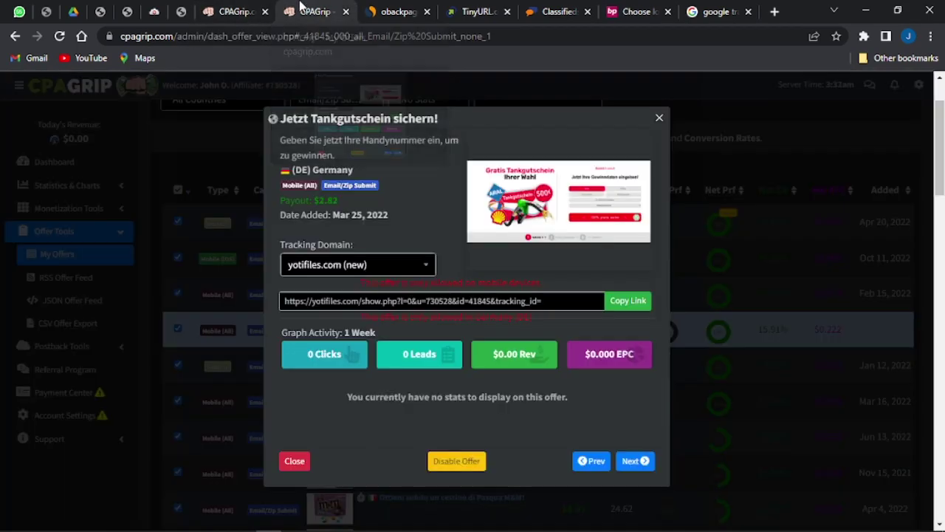
{"action": "left_click", "coordinate": [289, 8]}
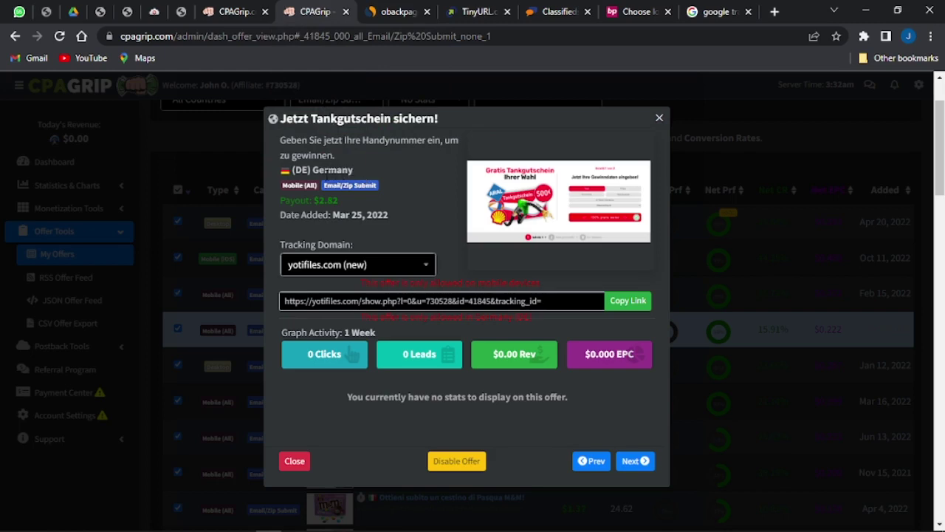
{"action": "left_click", "coordinate": [636, 10]}
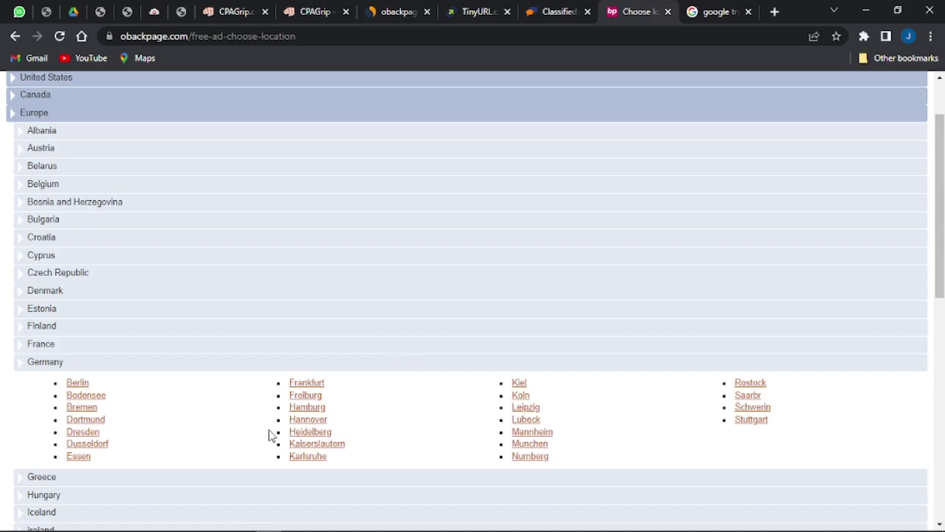
{"action": "left_click", "coordinate": [74, 387]}
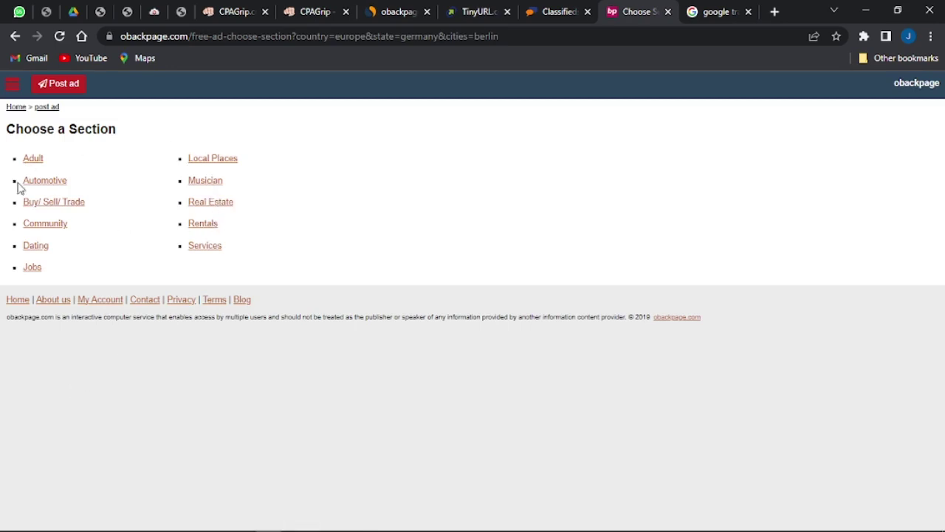
- Review the offer and its English translation, and place the obackpage ad under Buy/Sell/Trade, miscellaneous
{"action": "left_click", "coordinate": [310, 12]}
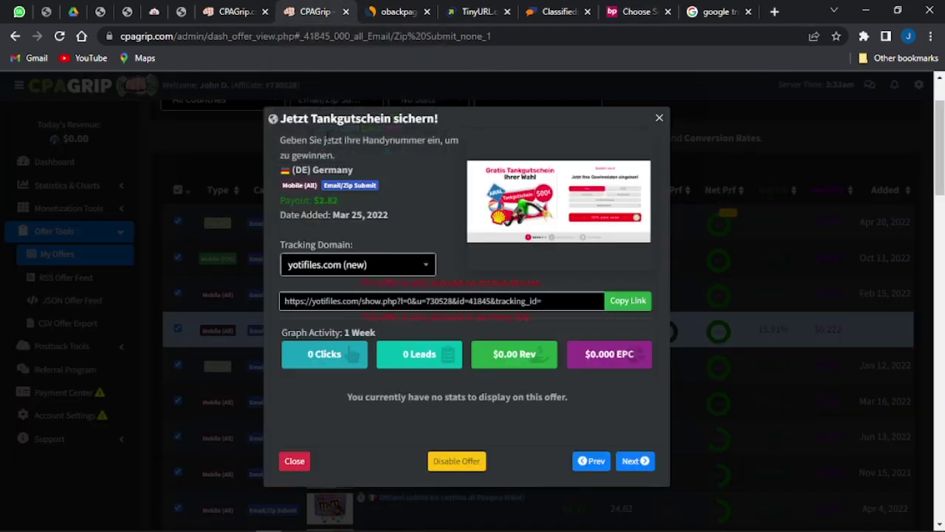
{"action": "left_click", "coordinate": [717, 12]}
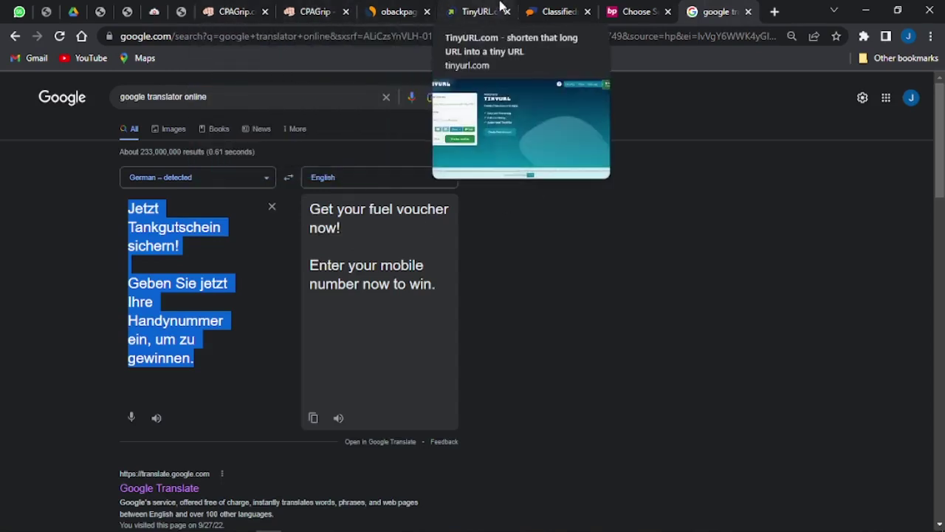
{"action": "left_click", "coordinate": [641, 15]}
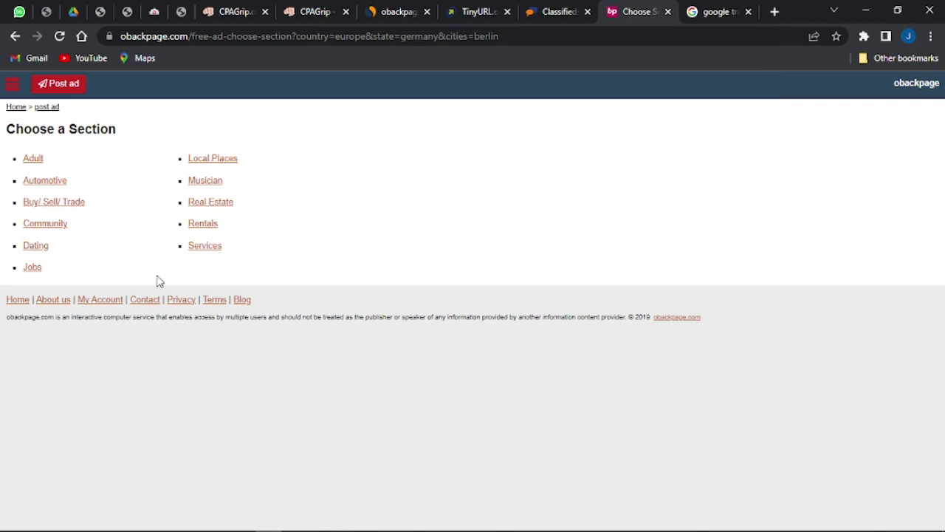
{"action": "left_click", "coordinate": [45, 205]}
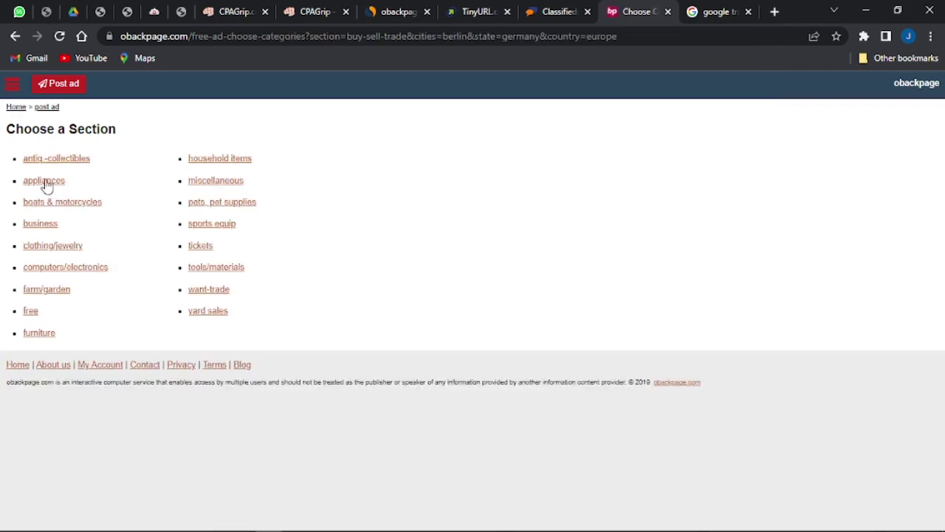
{"action": "left_click", "coordinate": [215, 183]}
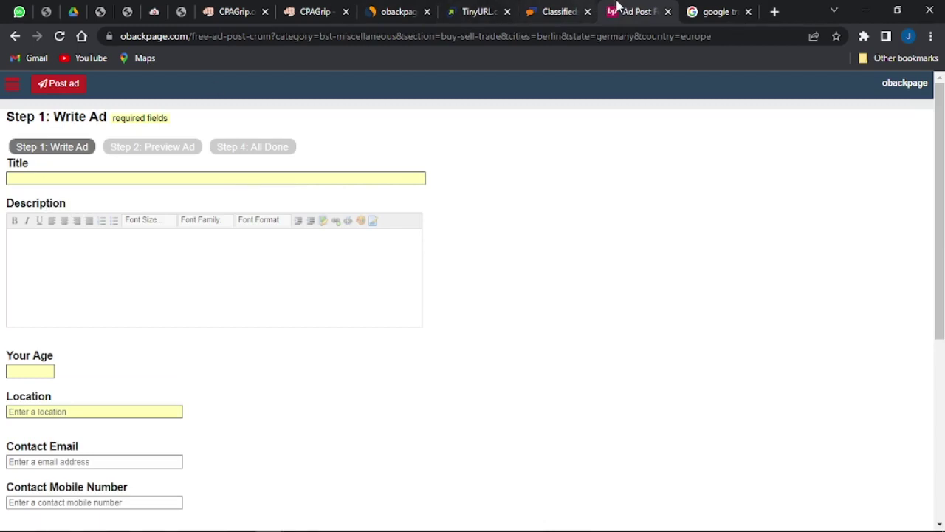
- Copy the offer title "Jetzt Tankgutschein sichern!" from CPAGrip and use it as the obackpage ad's title
{"action": "left_click", "coordinate": [327, 7]}
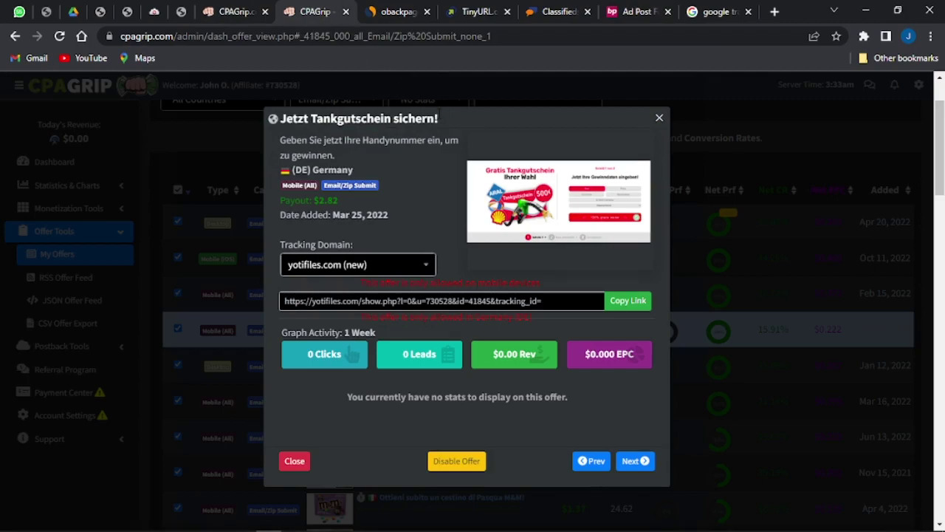
{"action": "left_click_drag", "start_coordinate": [440, 119], "coordinate": [253, 126]}
{"action": "key", "text": "ctrl+c"}
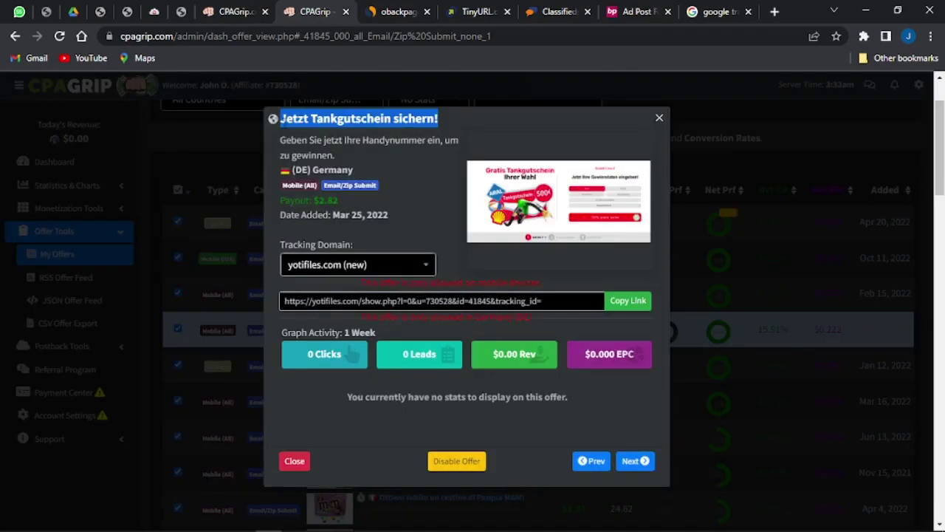
{"action": "left_click", "coordinate": [634, 11]}
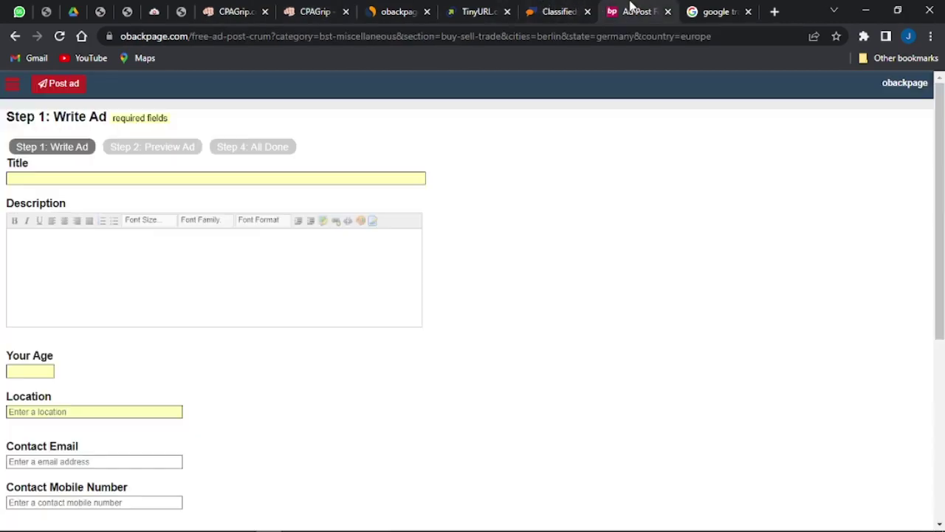
{"action": "left_click", "coordinate": [56, 178]}
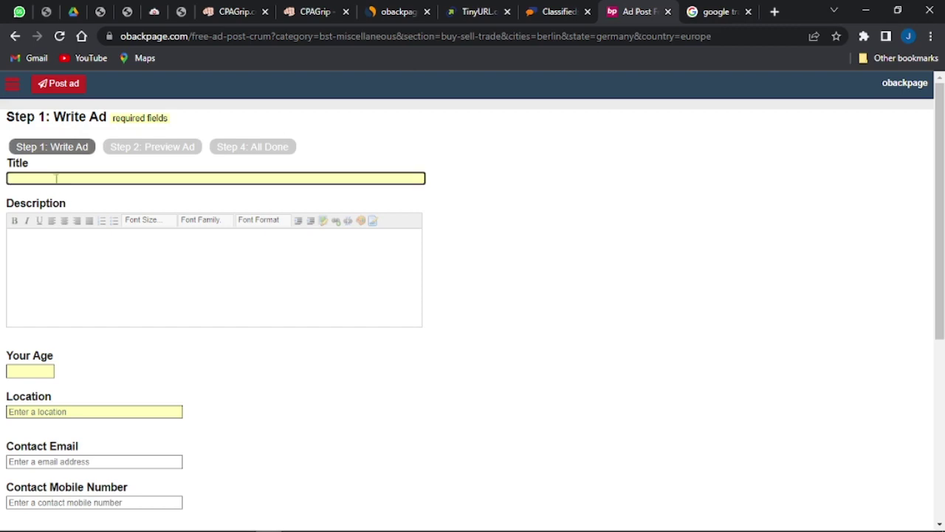
{"action": "key", "text": "ctrl+v"}
- Fill the ad description with the offer's text from CPAGrip, "Geben Sie jetzt Ihre Handynummer ein, um zu gewinnen."
{"action": "left_click", "coordinate": [40, 237]}
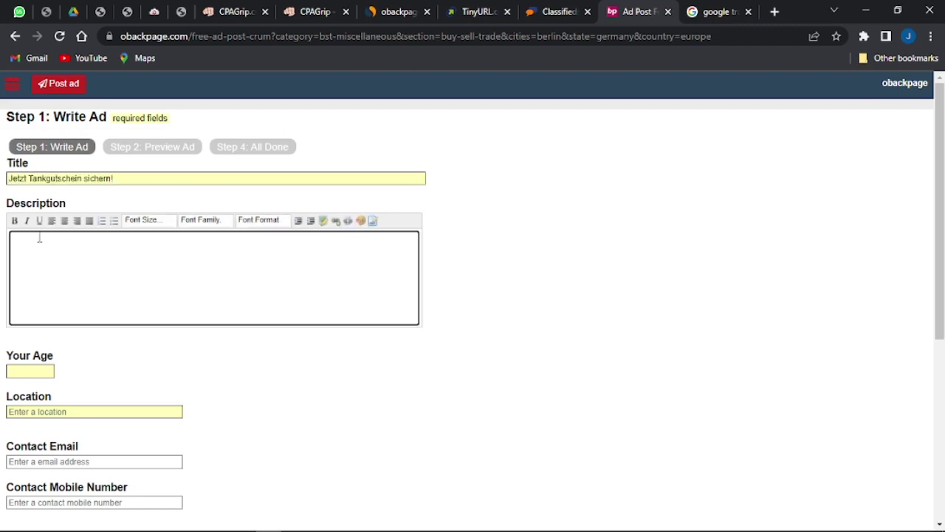
{"action": "left_click", "coordinate": [318, 9]}
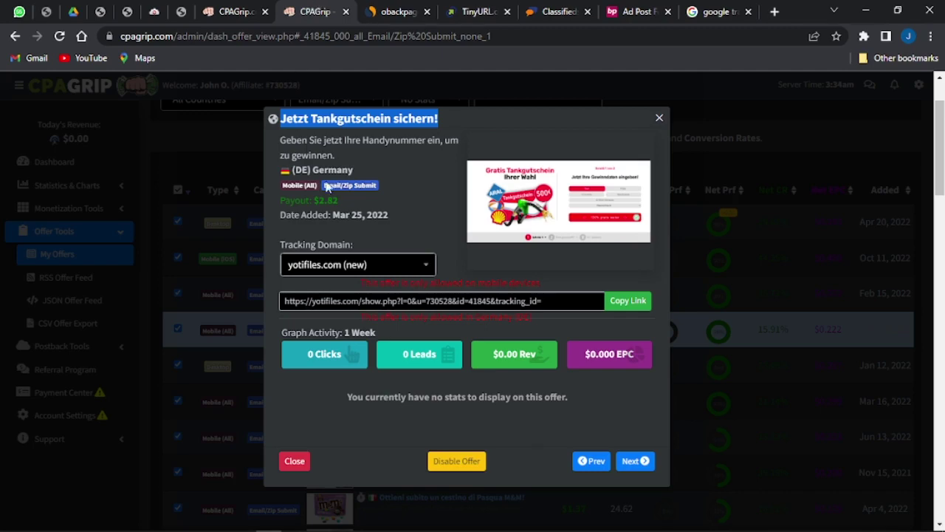
{"action": "left_click", "coordinate": [635, 11]}
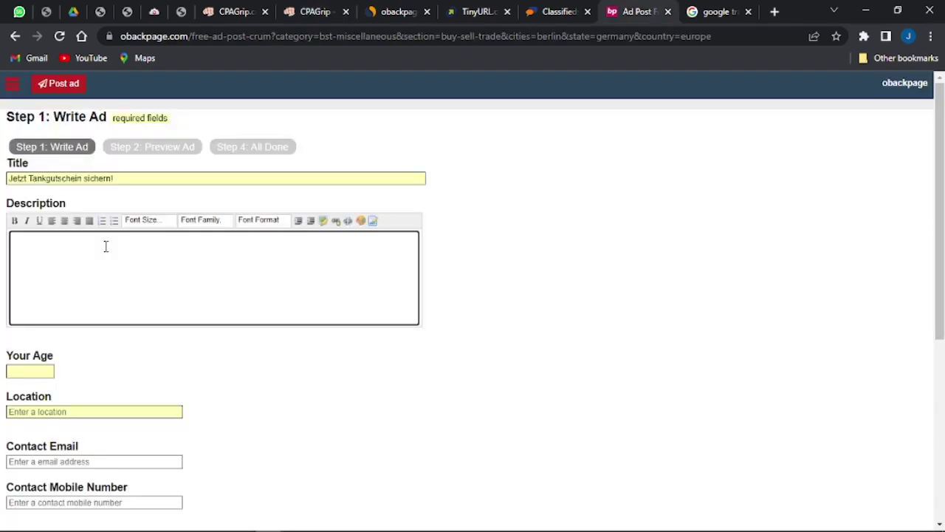
{"action": "type", "text": "Geben Sie jetzt Ihre Handynummer ein, um zu gewinnen."}
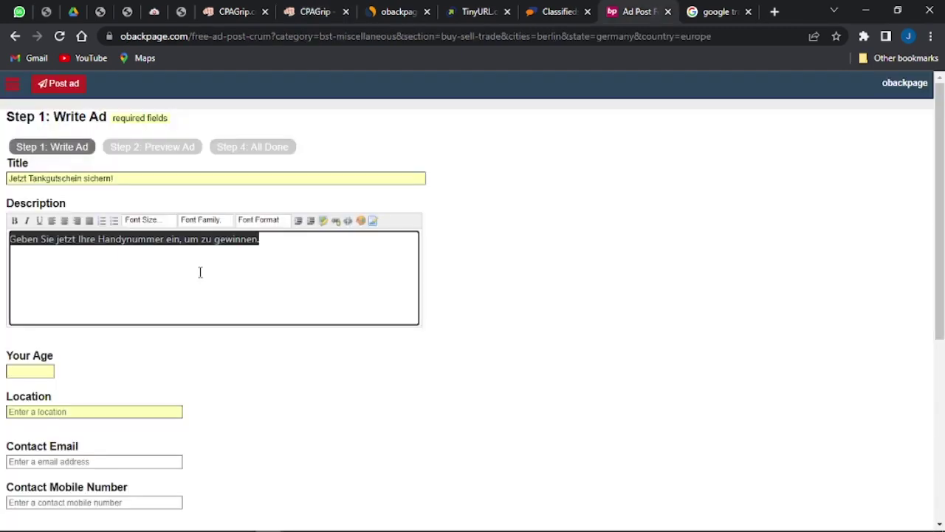
- Switch to Google's translator and add the phrase "click here" below the German offer text
{"action": "left_click", "coordinate": [707, 9]}
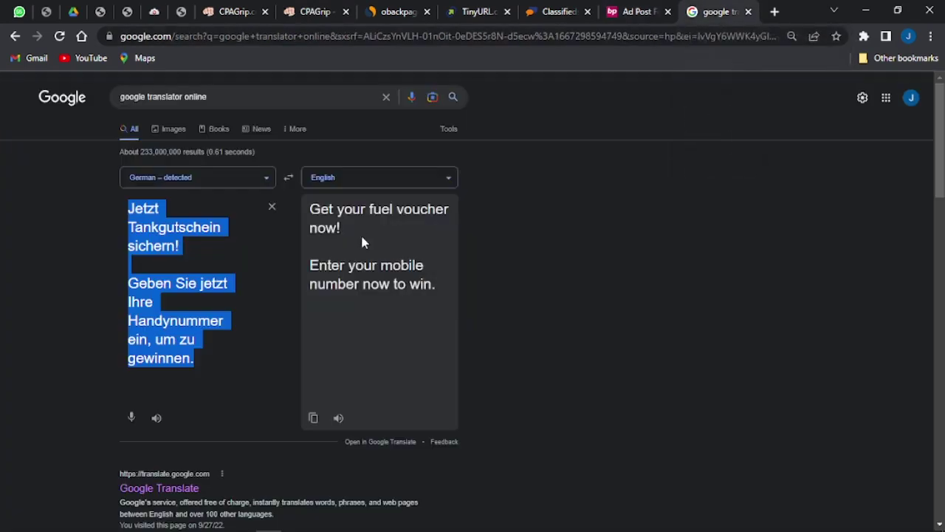
{"action": "left_click", "coordinate": [208, 368]}
{"action": "key", "text": "Return"}
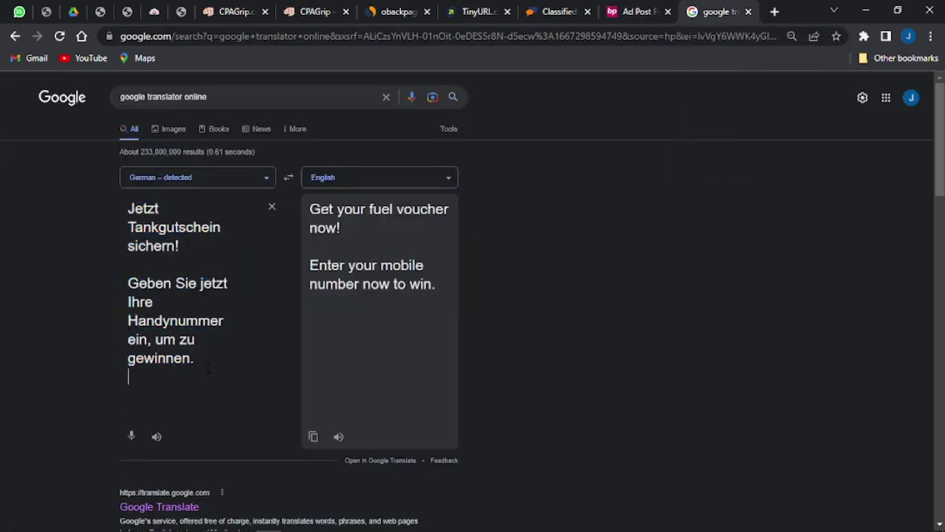
{"action": "key", "text": "Return"}
{"action": "type", "text": "click here"}
{"action": "left_click_drag", "start_coordinate": [189, 396], "coordinate": [128, 399]}
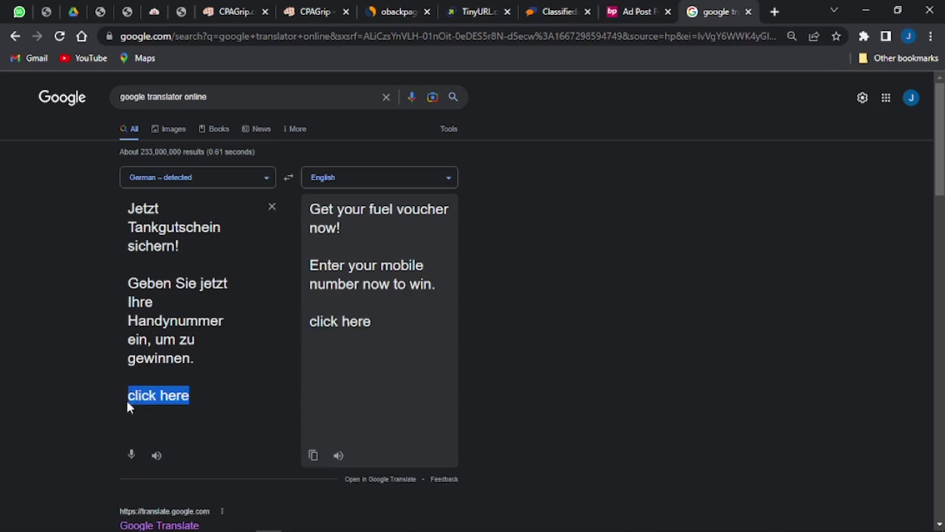
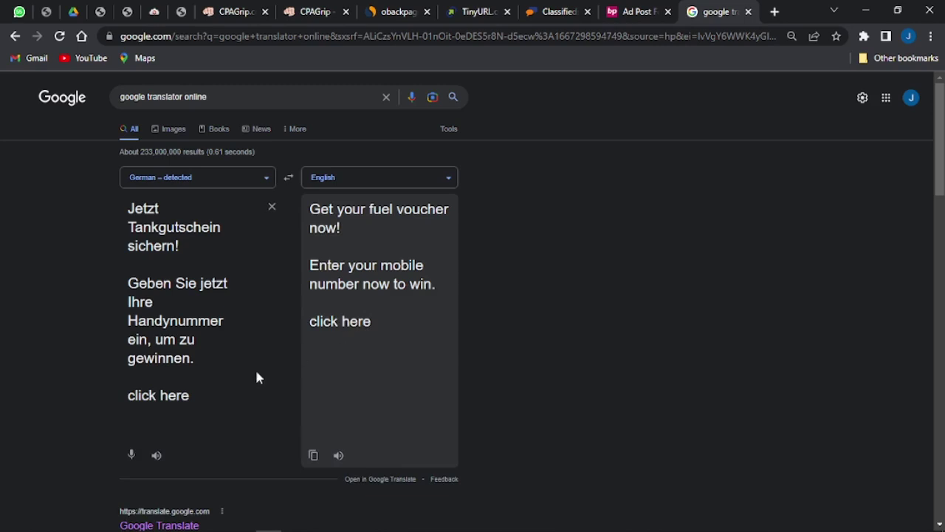
- Set the translator's source language to English and copy the German phrase "Klick hier" from the translation
{"action": "key", "text": "ctrl+a"}
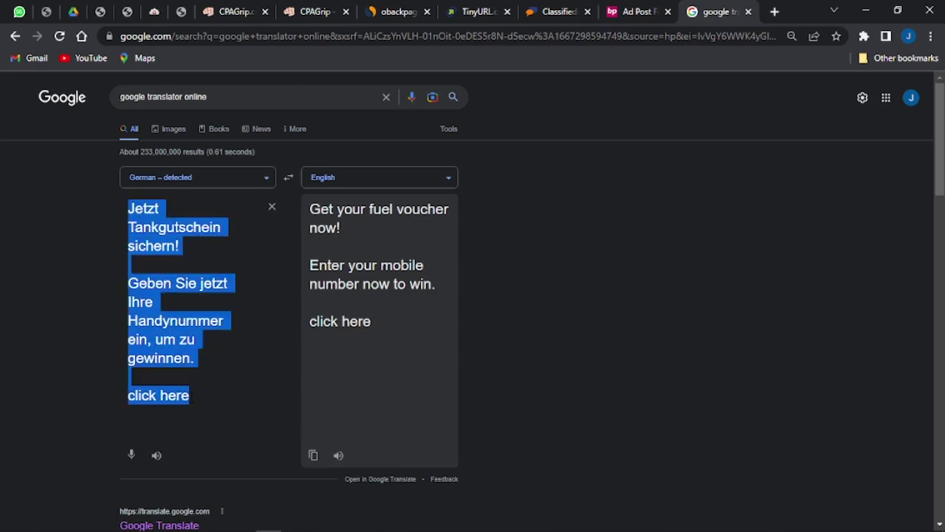
{"action": "left_click", "coordinate": [267, 178]}
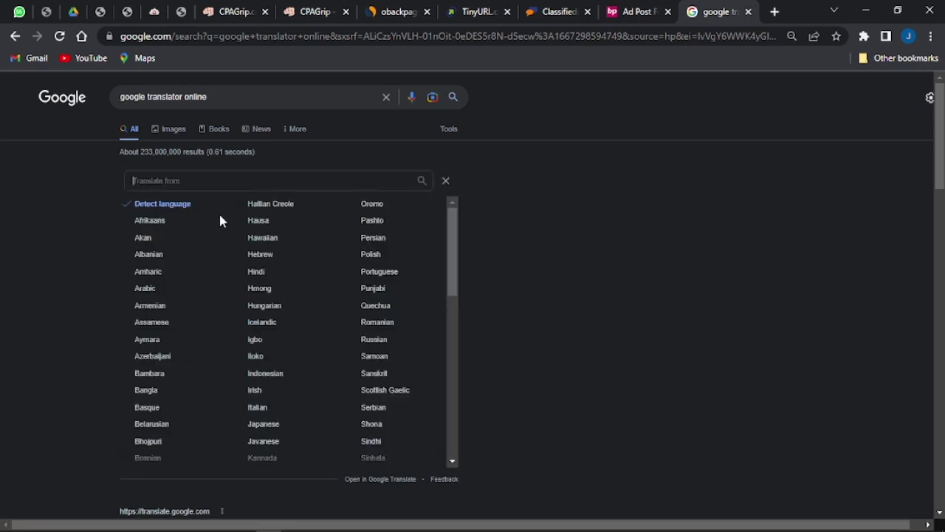
{"action": "type", "text": "e"}
{"action": "key", "text": "Return"}
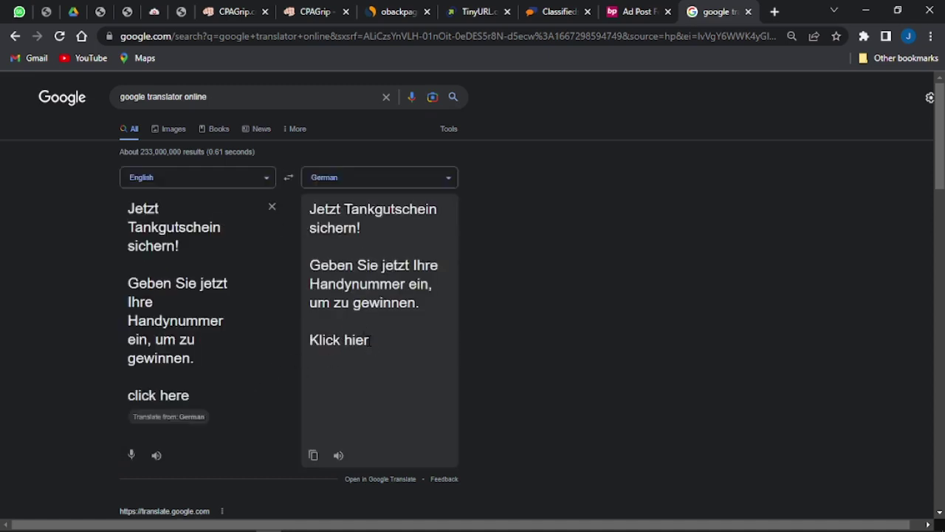
{"action": "left_click_drag", "start_coordinate": [369, 339], "coordinate": [299, 354]}
{"action": "triple_click", "coordinate": [335, 353]}
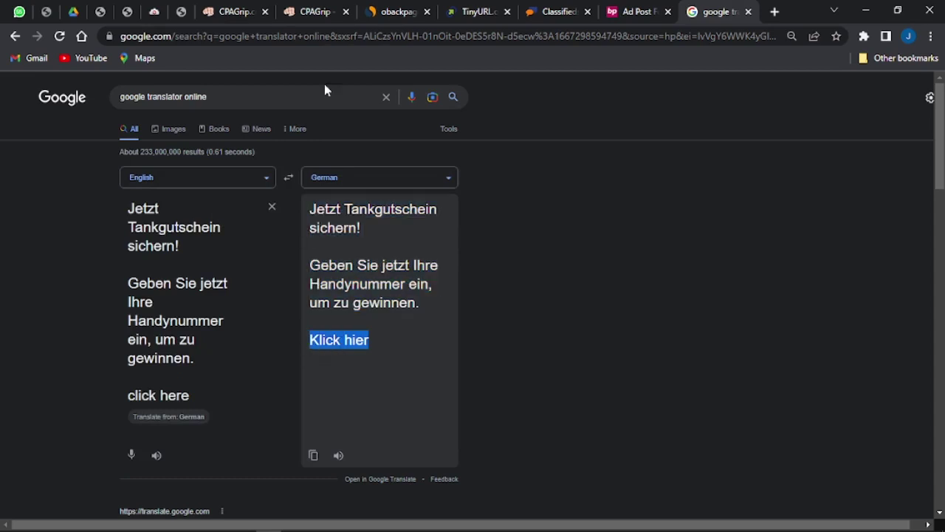
{"action": "left_click", "coordinate": [634, 11]}
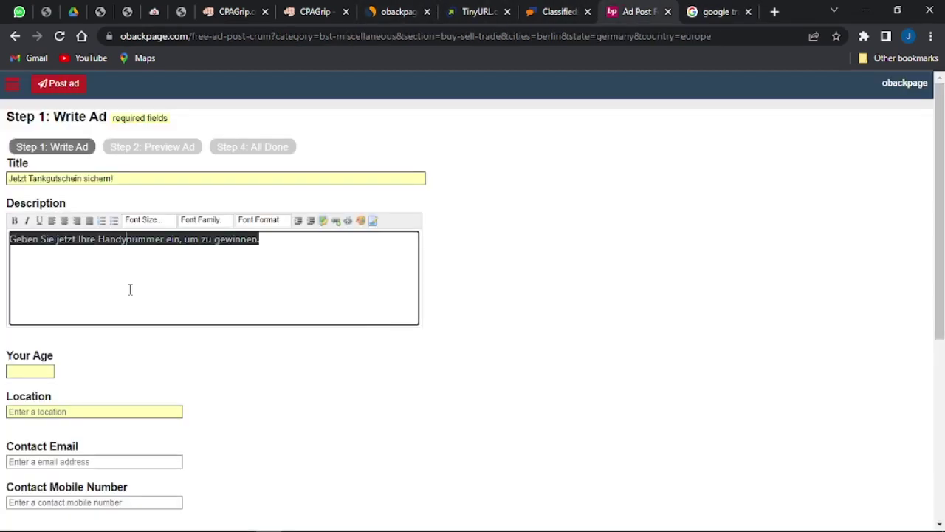
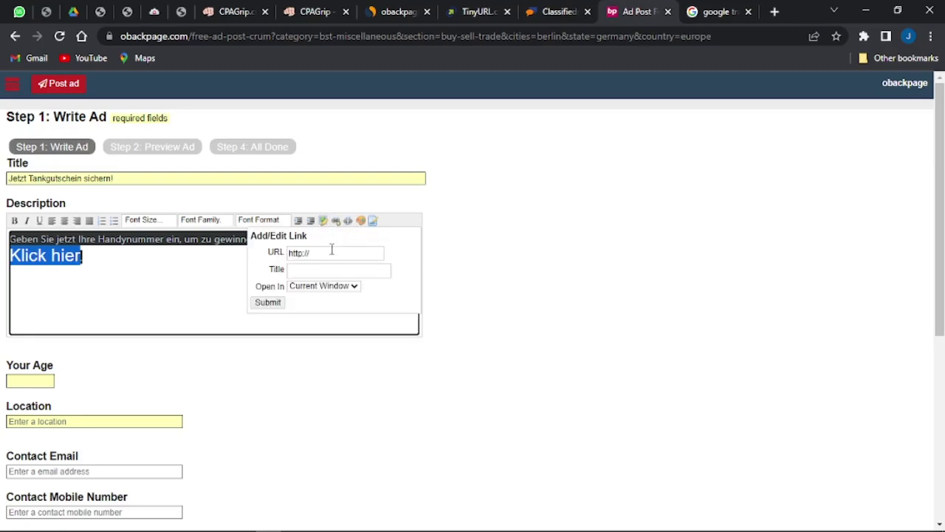
{"action": "left_click", "coordinate": [479, 11]}
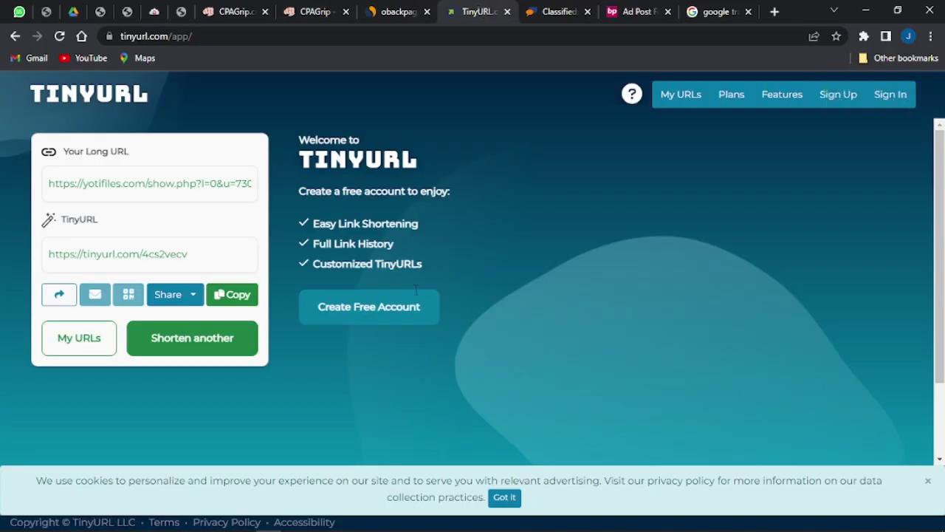
{"action": "left_click", "coordinate": [235, 299]}
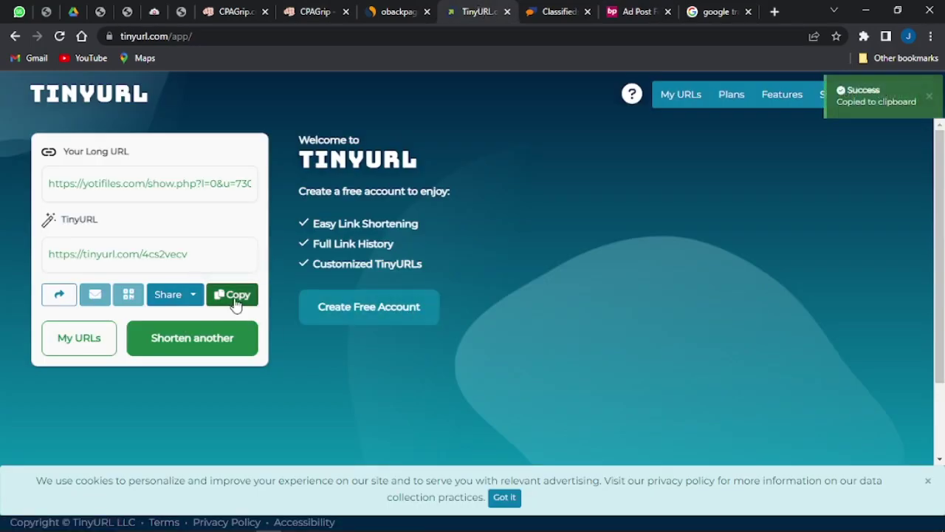
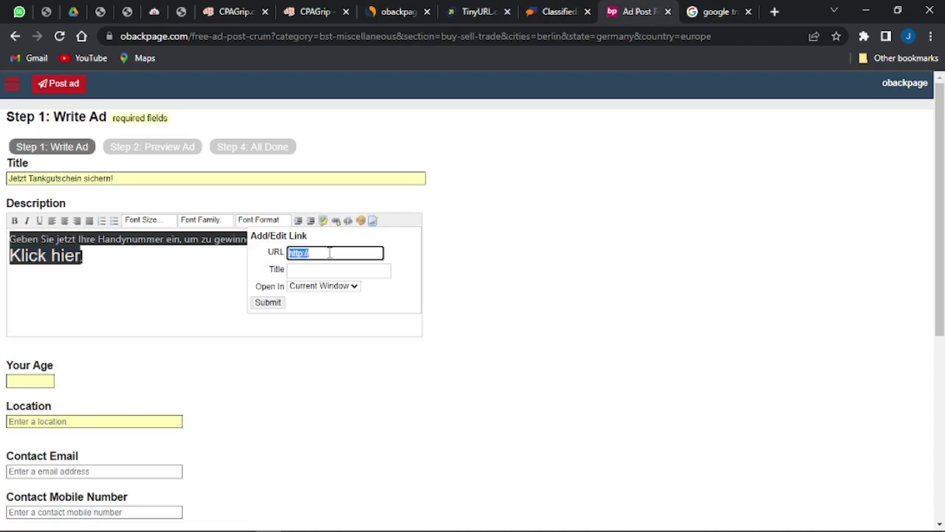
{"action": "type", "text": "https://tinyurl.com/4cs2vecv"}
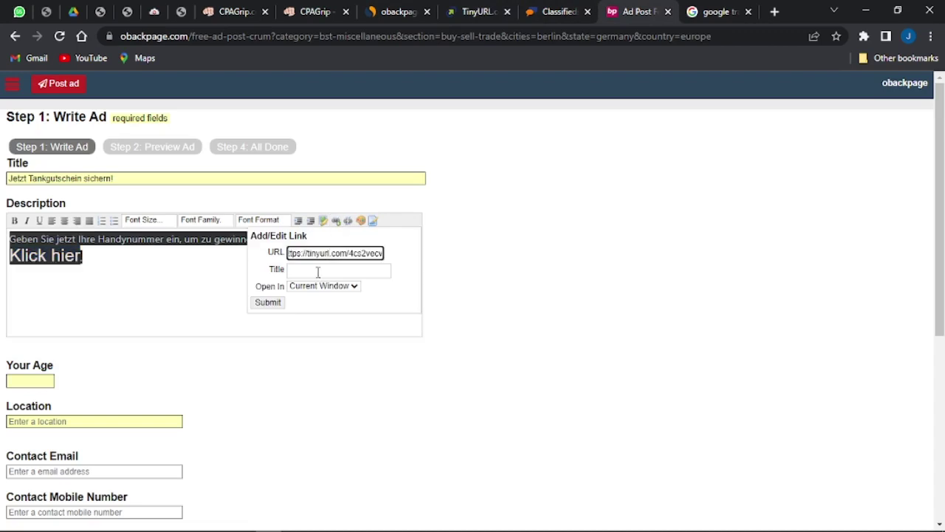
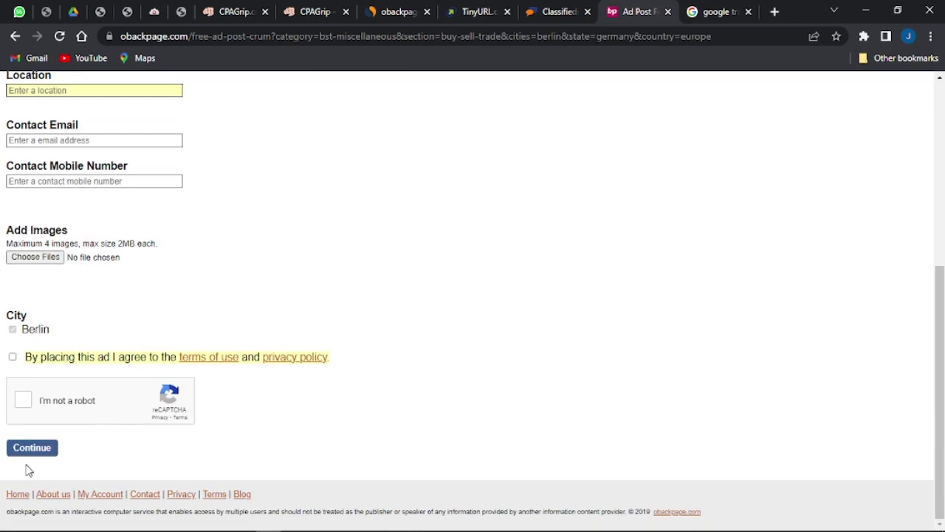
{"action": "scroll", "coordinate": [566, 186], "scroll_direction": "up", "scroll_amount": 2}
{"action": "scroll", "coordinate": [566, 186], "scroll_direction": "up", "scroll_amount": 2}
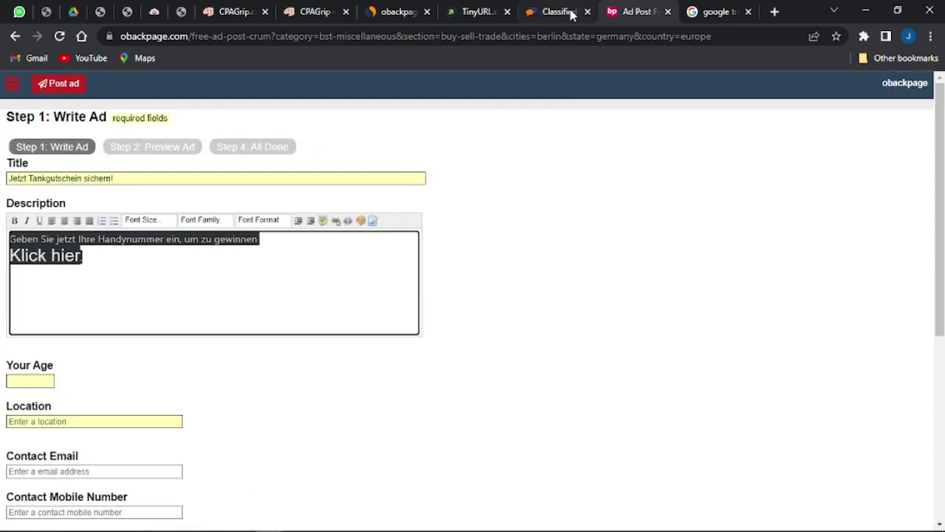
- Start a free ad on ClassifiedAds.com under Items for Sale, Automotive Items & Parts
{"action": "left_click", "coordinate": [543, 11]}
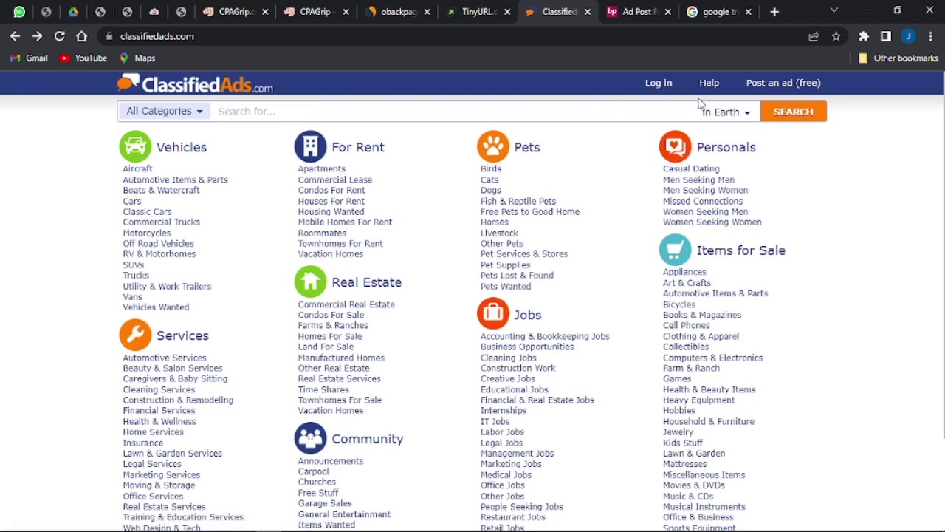
{"action": "left_click", "coordinate": [777, 84]}
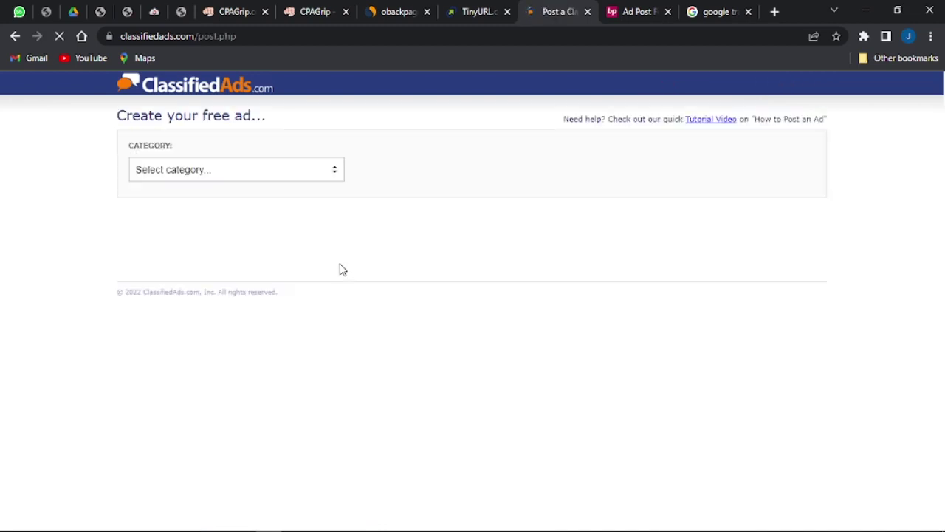
{"action": "left_click", "coordinate": [320, 177]}
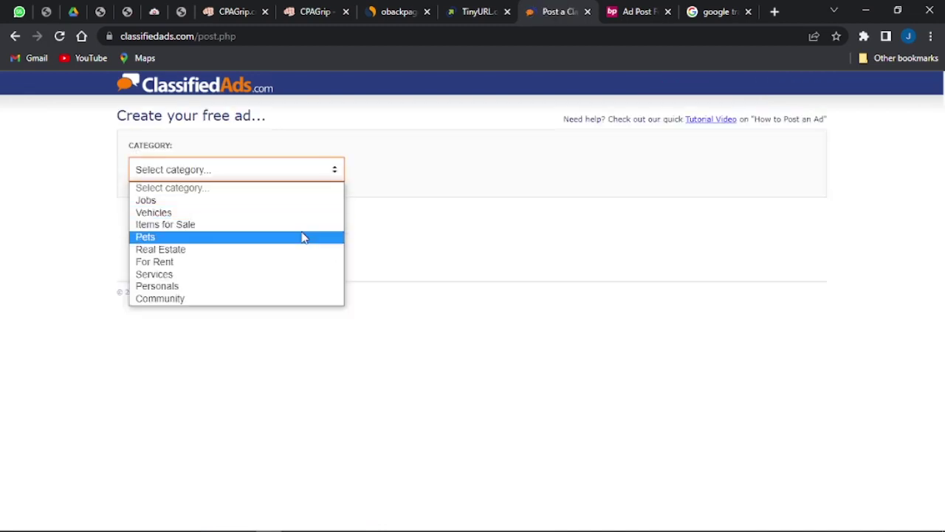
{"action": "left_click", "coordinate": [262, 225]}
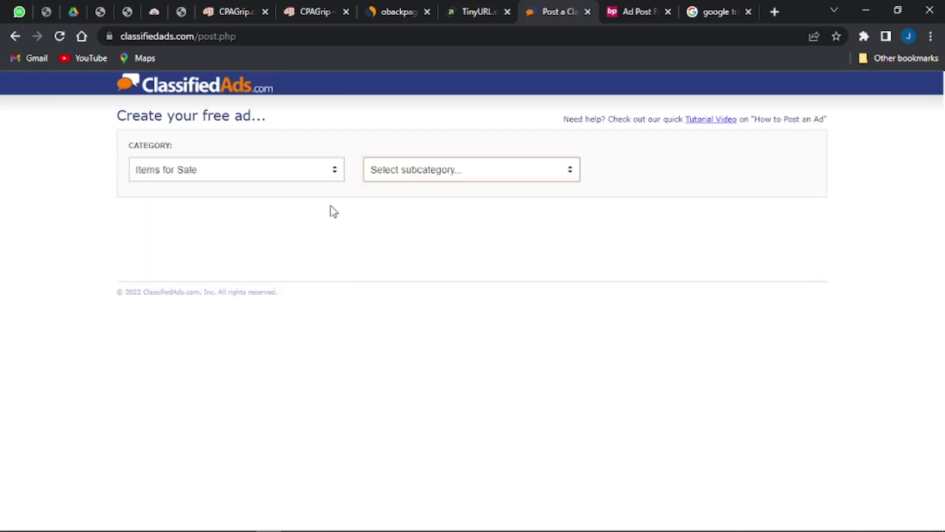
{"action": "left_click", "coordinate": [547, 170]}
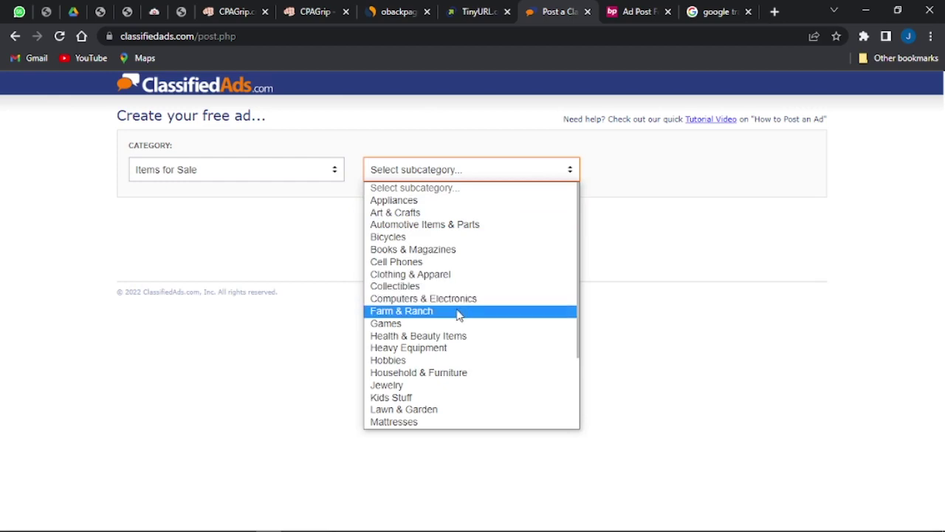
{"action": "left_click", "coordinate": [480, 225]}
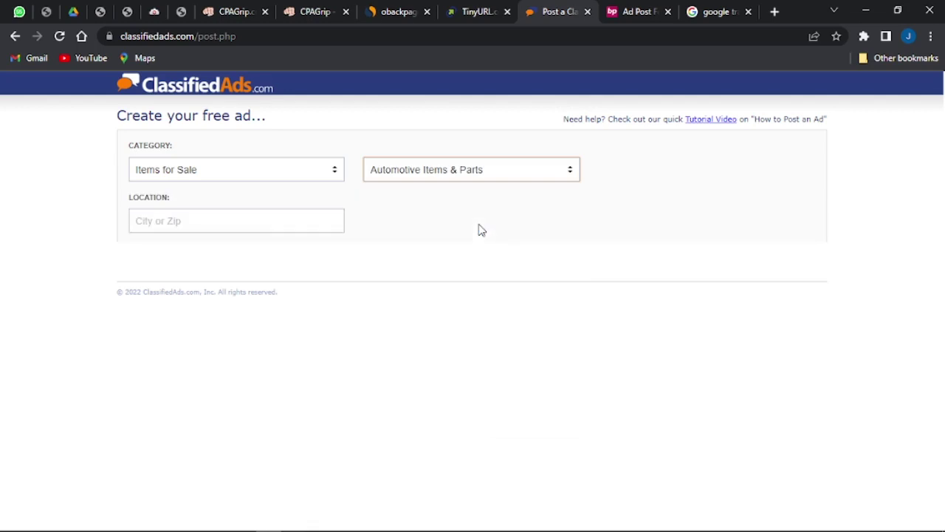
- Set the ClassifiedAds ad's location to Berlin, MA
{"action": "left_click", "coordinate": [237, 219]}
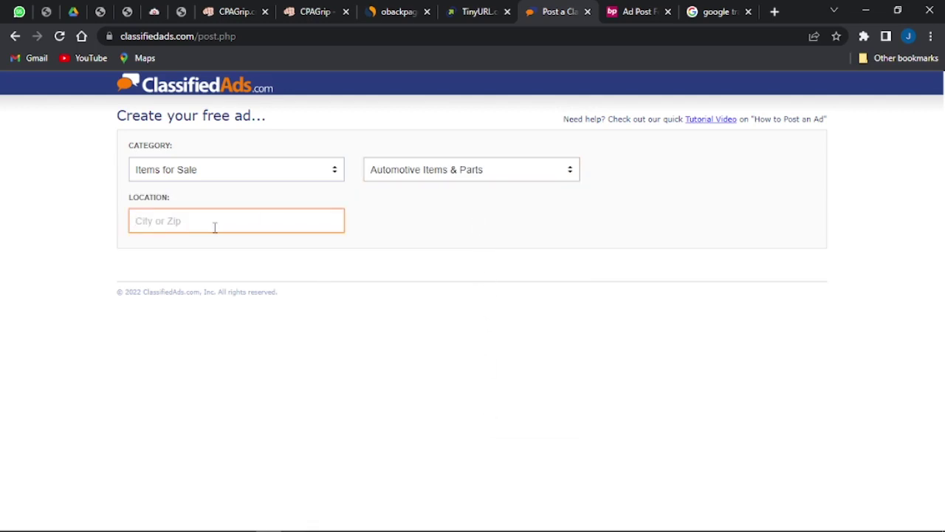
{"action": "type", "text": "german"}
{"action": "key", "text": "BackSpace"}
{"action": "key", "text": "BackSpace"}
{"action": "key", "text": "BackSpace"}
{"action": "key", "text": "BackSpace"}
{"action": "key", "text": "BackSpace"}
{"action": "key", "text": "BackSpace"}
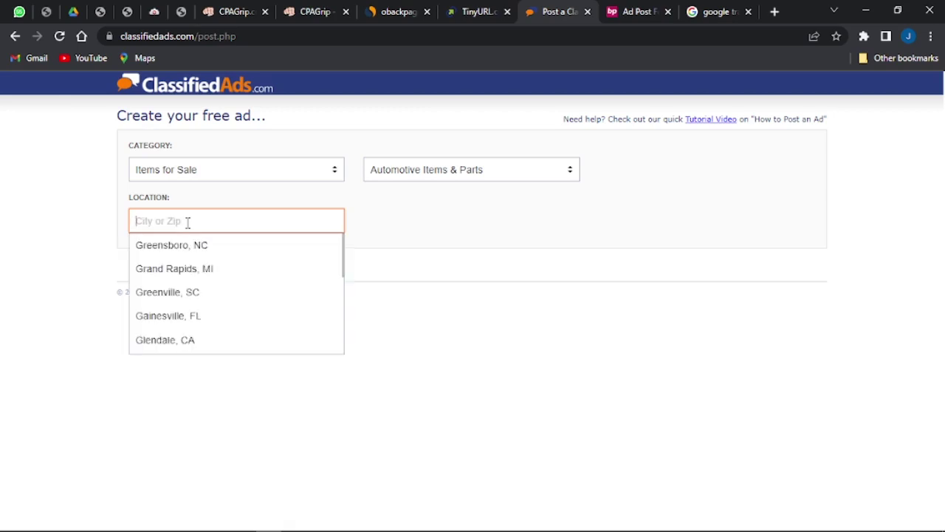
{"action": "type", "text": "berlin"}
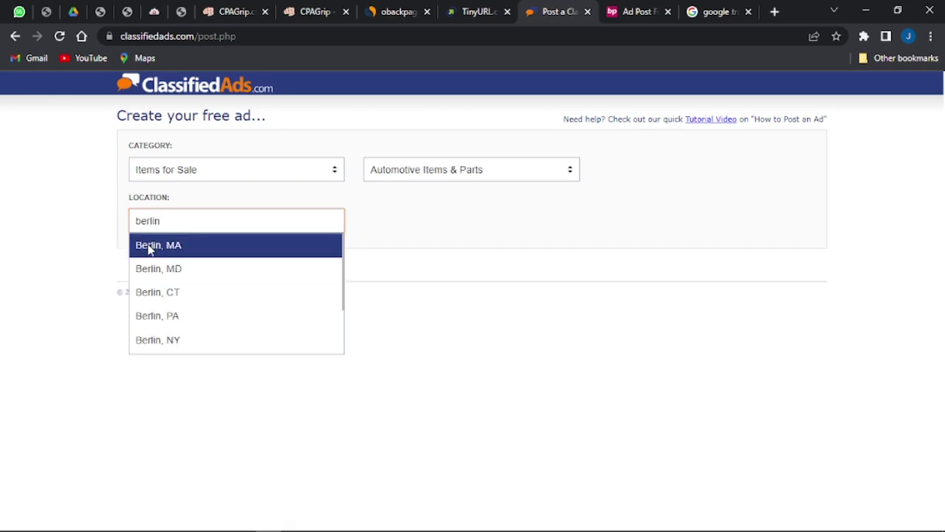
{"action": "left_click", "coordinate": [148, 246]}
- Review the ad form's title, price, description, link and contact fields, and switch to the CPAGrip home page
{"action": "left_click", "coordinate": [153, 267]}
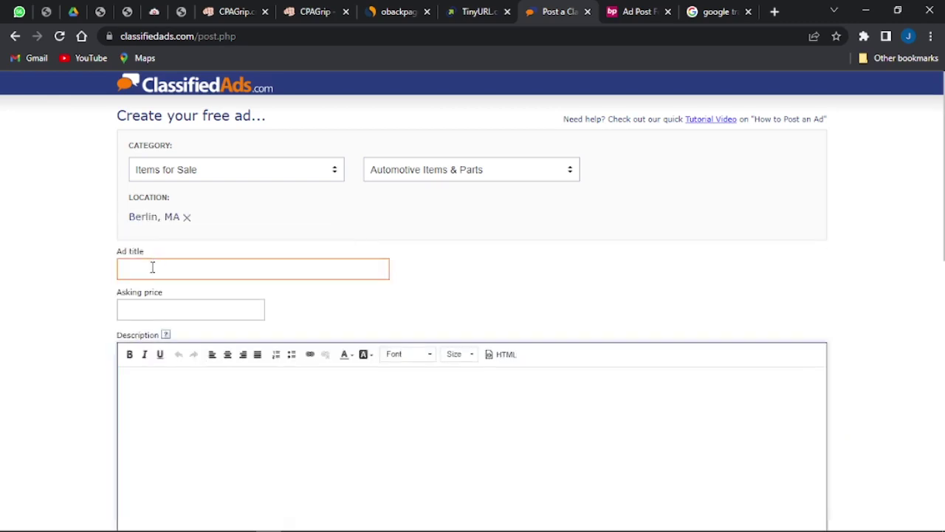
{"action": "left_click", "coordinate": [144, 311]}
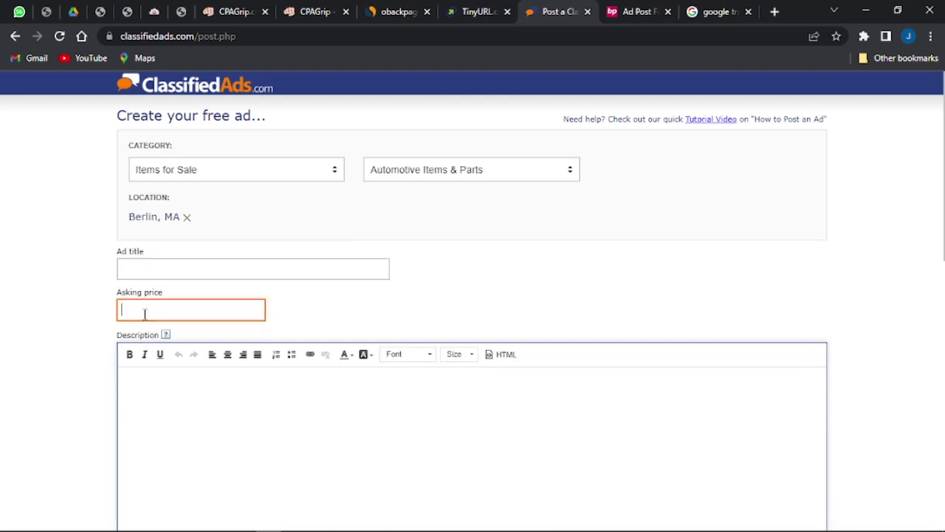
{"action": "scroll", "coordinate": [157, 394], "scroll_direction": "down", "scroll_amount": 1}
{"action": "left_click", "coordinate": [159, 388]}
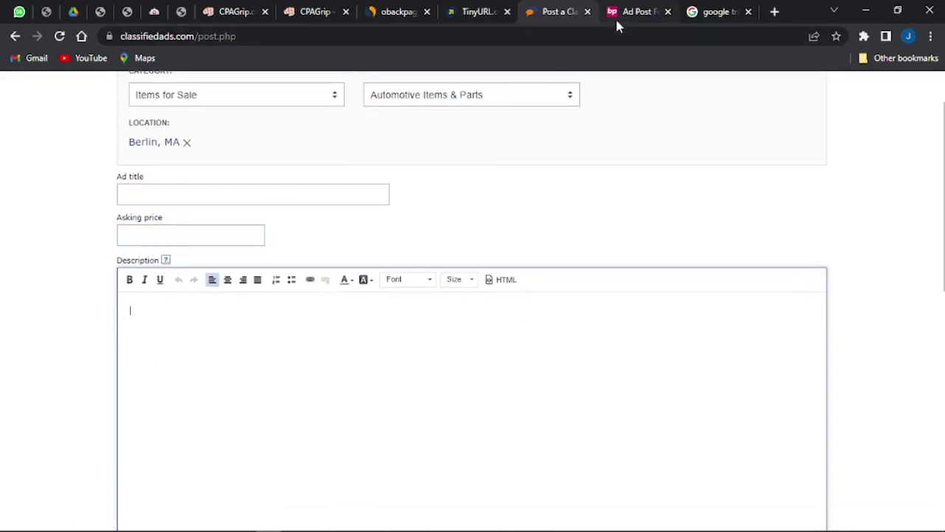
{"action": "left_click", "coordinate": [312, 280]}
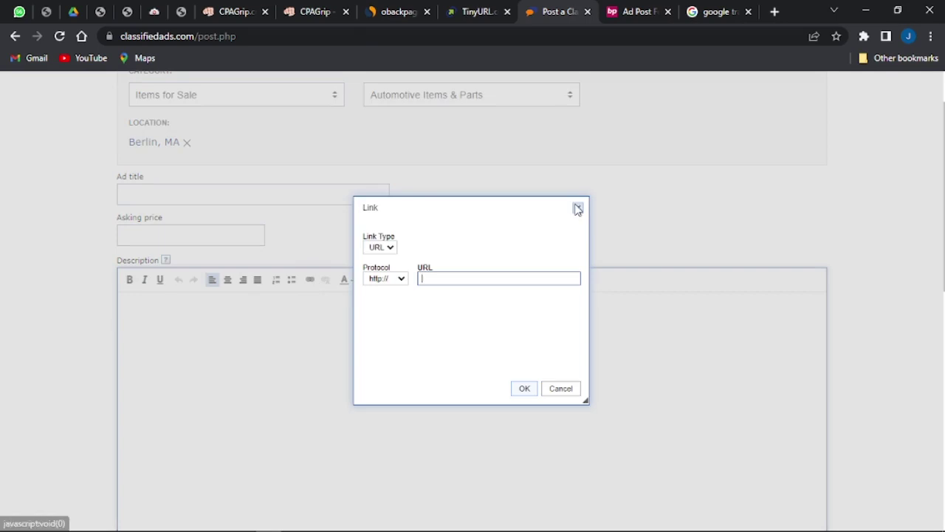
{"action": "left_click", "coordinate": [579, 209]}
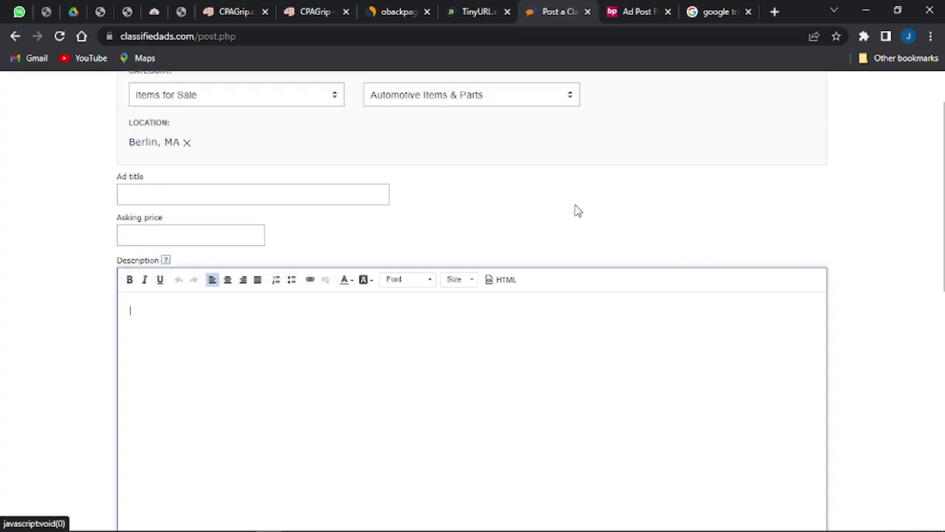
{"action": "scroll", "coordinate": [285, 255], "scroll_direction": "down", "scroll_amount": 10}
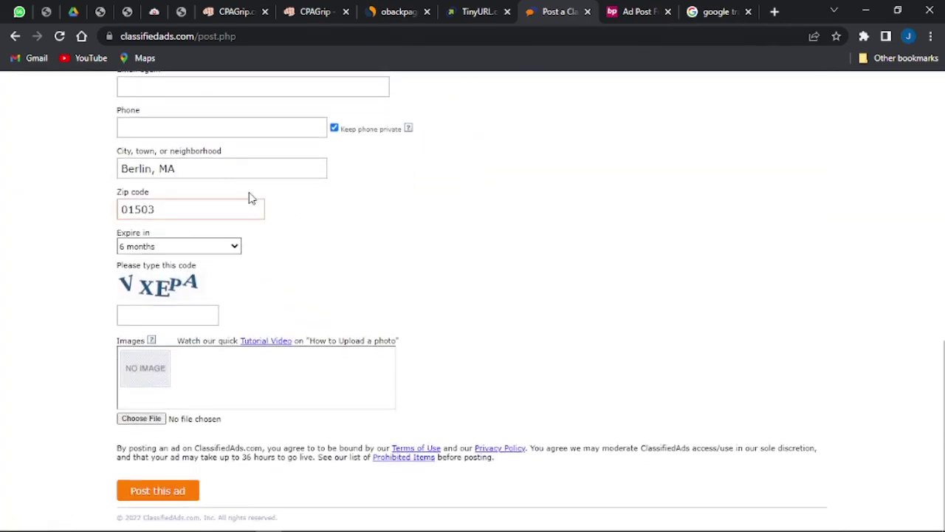
{"action": "scroll", "coordinate": [249, 197], "scroll_direction": "up", "scroll_amount": 3}
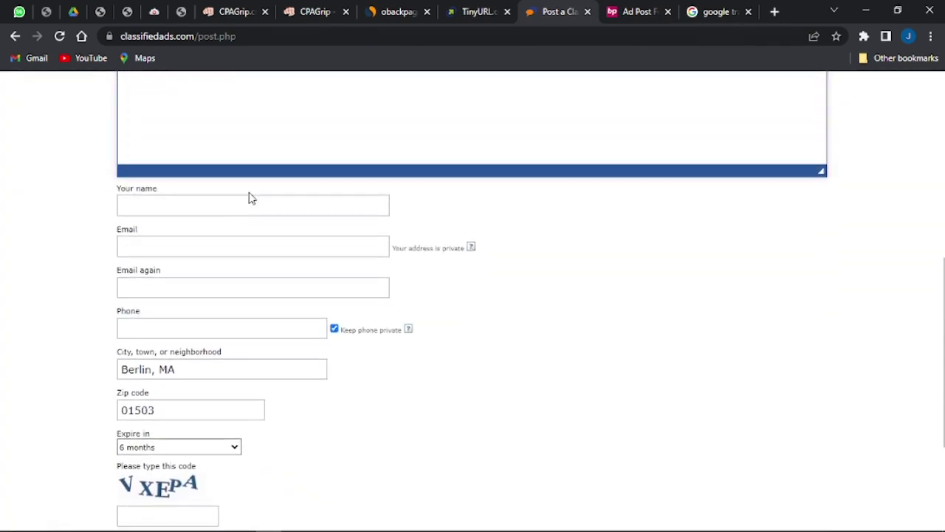
{"action": "scroll", "coordinate": [341, 426], "scroll_direction": "down", "scroll_amount": 2}
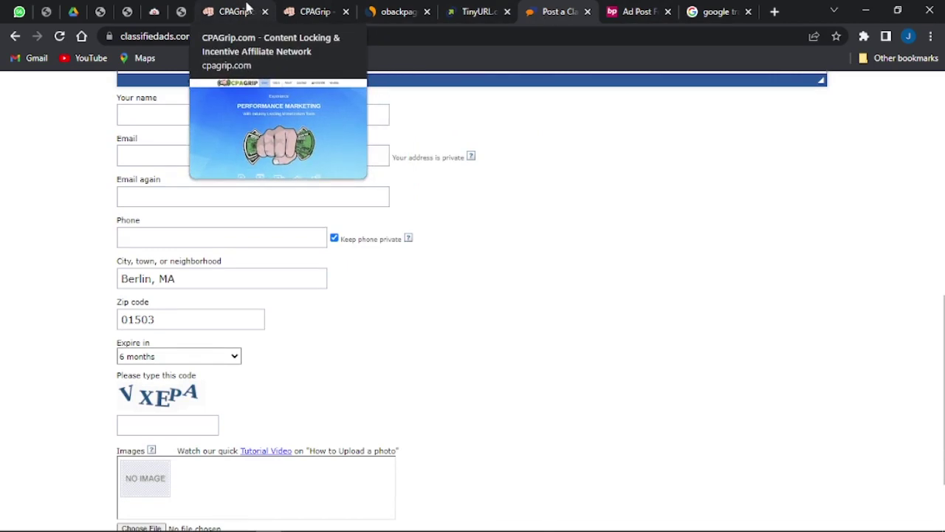
{"action": "left_click", "coordinate": [250, 9]}
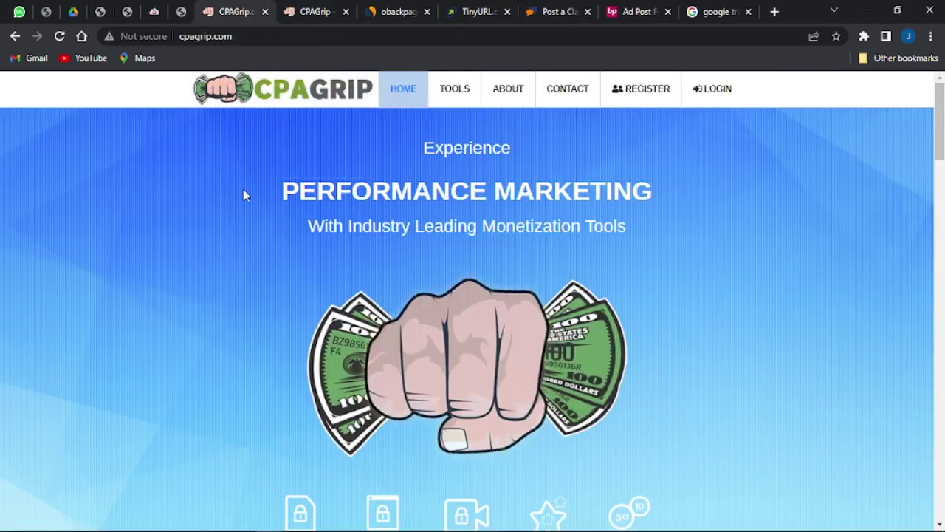